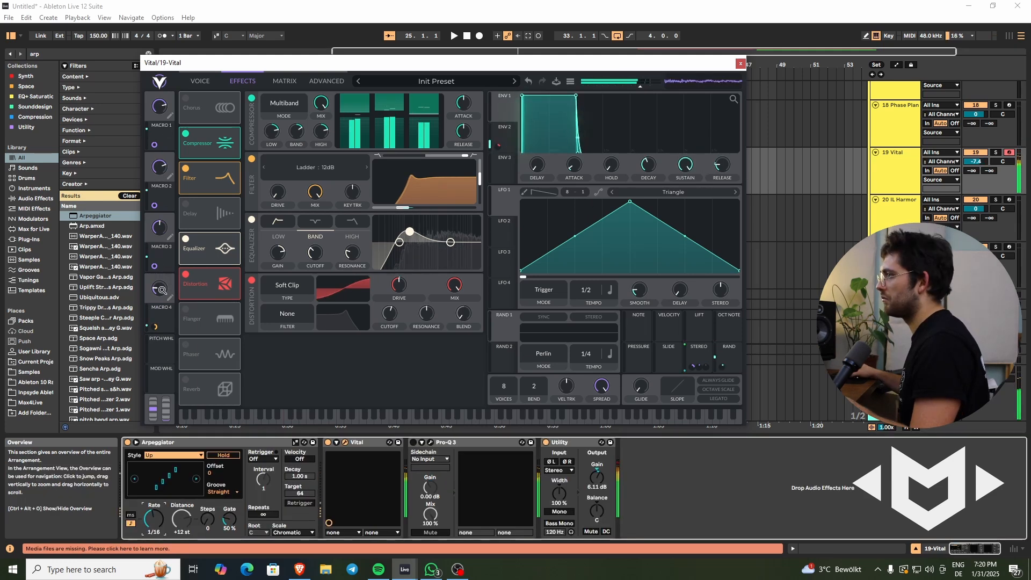
{"action": "mouse_move", "coordinate": [162, 288]}
{"action": "left_mouse_down"}
{"action": "mouse_move", "coordinate": [173, 262]}
{"action": "mouse_move", "coordinate": [166, 285]}
{"action": "mouse_move", "coordinate": [157, 253]}
{"action": "mouse_move", "coordinate": [152, 306]}
{"action": "mouse_move", "coordinate": [156, 272]}
{"action": "mouse_move", "coordinate": [163, 284]}
{"action": "left_mouse_up"}
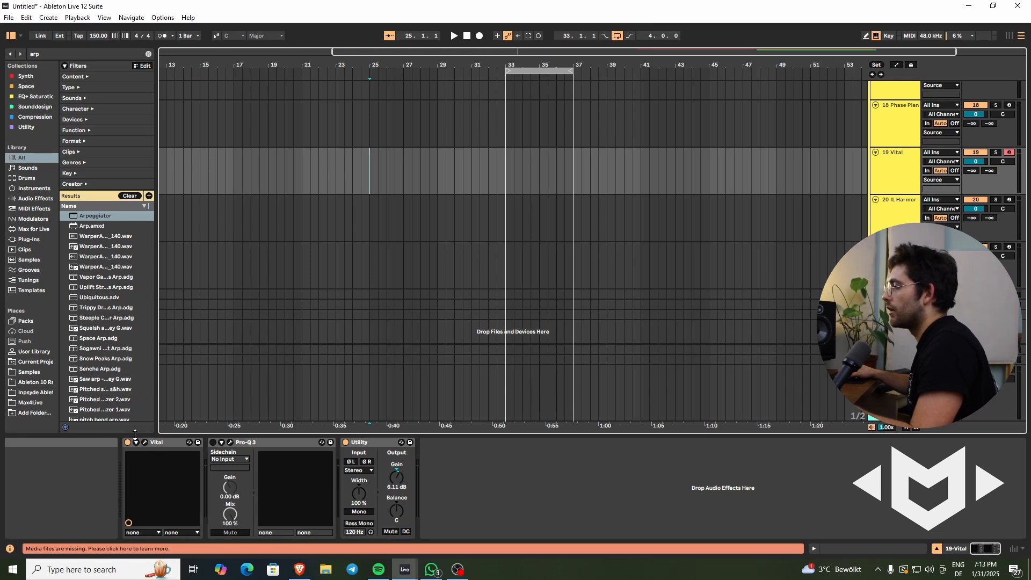
- Open the Vital synth, enable oscillator 2 and load the Spectral wavetable Oddpass [SN] into it
{"action": "left_click", "coordinate": [143, 441]}
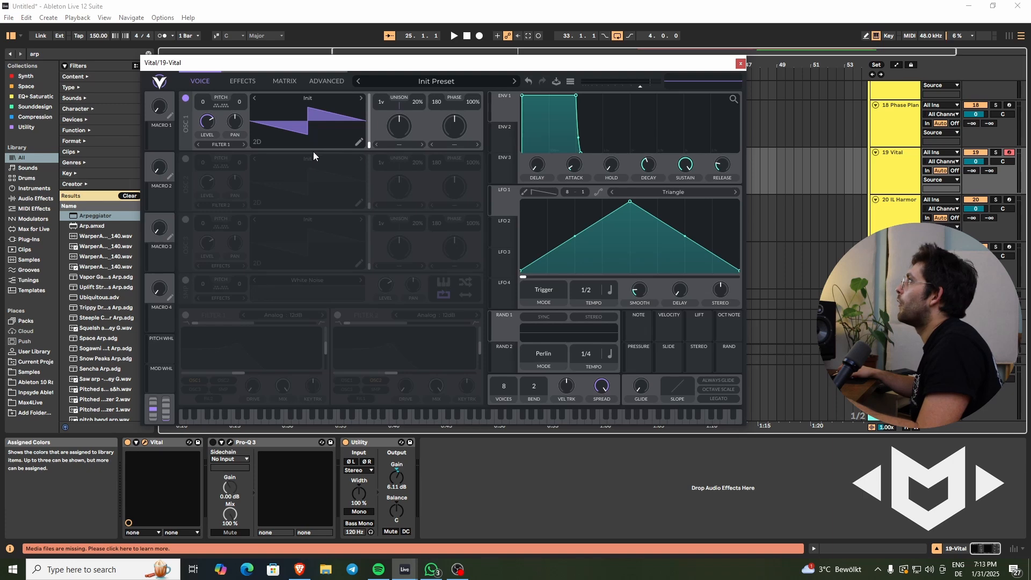
{"action": "left_click", "coordinate": [186, 159]}
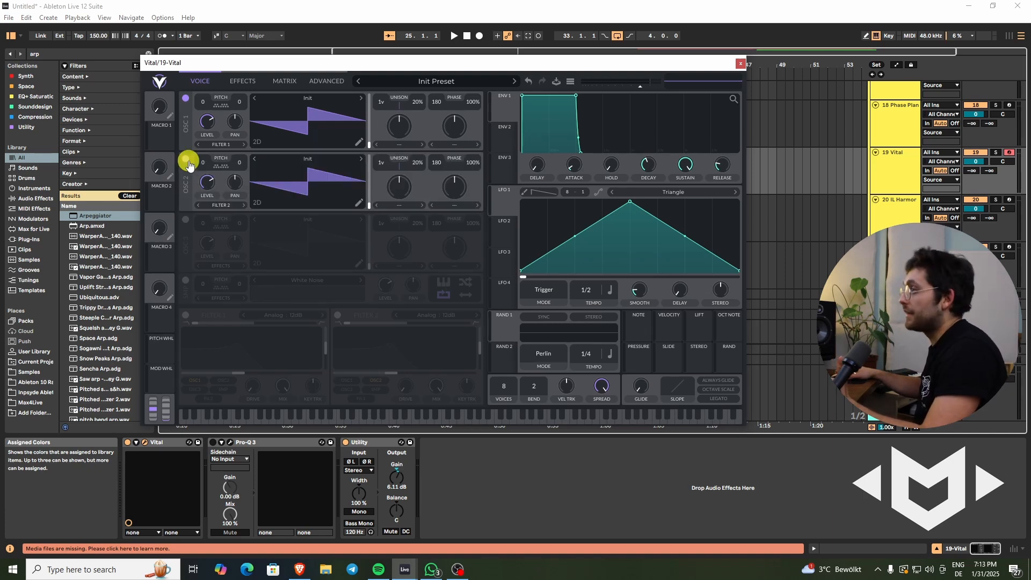
{"action": "left_click", "coordinate": [298, 161]}
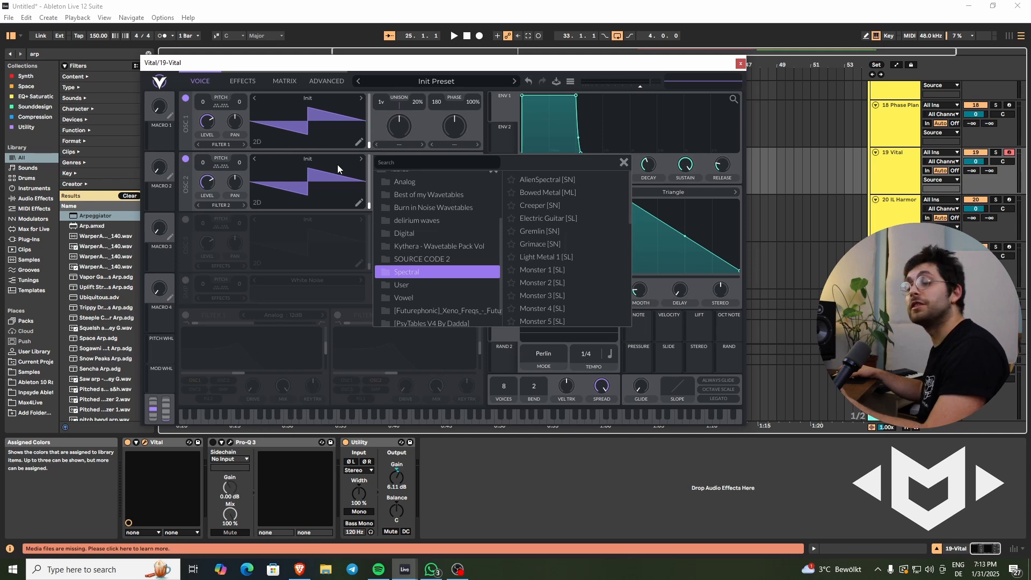
{"action": "scroll", "coordinate": [581, 251], "scroll_direction": "down", "scroll_amount": 4}
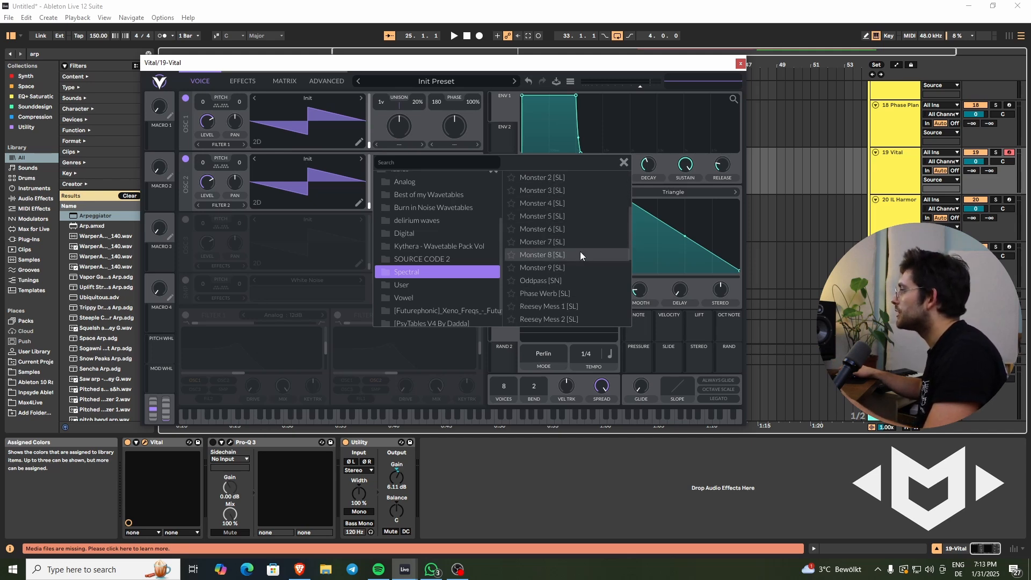
{"action": "left_click", "coordinate": [558, 280]}
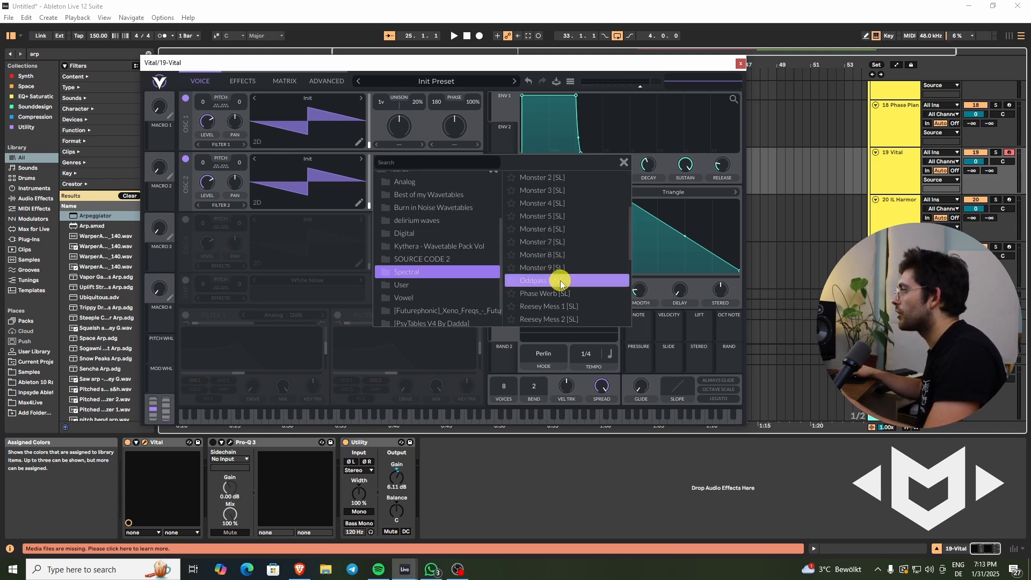
{"action": "left_click", "coordinate": [624, 164]}
- Audition oscillator 2 alone with oscillator 1 off, adjust its wavetable frame, and re-enable oscillator 1
{"action": "left_click", "coordinate": [186, 99]}
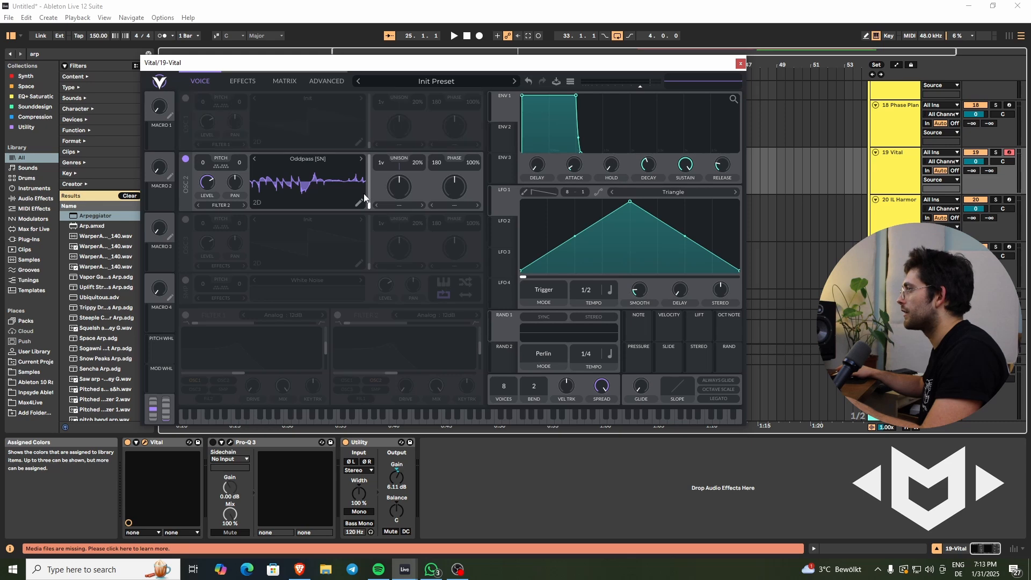
{"action": "mouse_move", "coordinate": [367, 203]}
{"action": "left_mouse_down"}
{"action": "mouse_move", "coordinate": [367, 148]}
{"action": "mouse_move", "coordinate": [374, 207]}
{"action": "mouse_move", "coordinate": [377, 189]}
{"action": "mouse_move", "coordinate": [373, 178]}
{"action": "mouse_move", "coordinate": [369, 205]}
{"action": "left_mouse_up"}
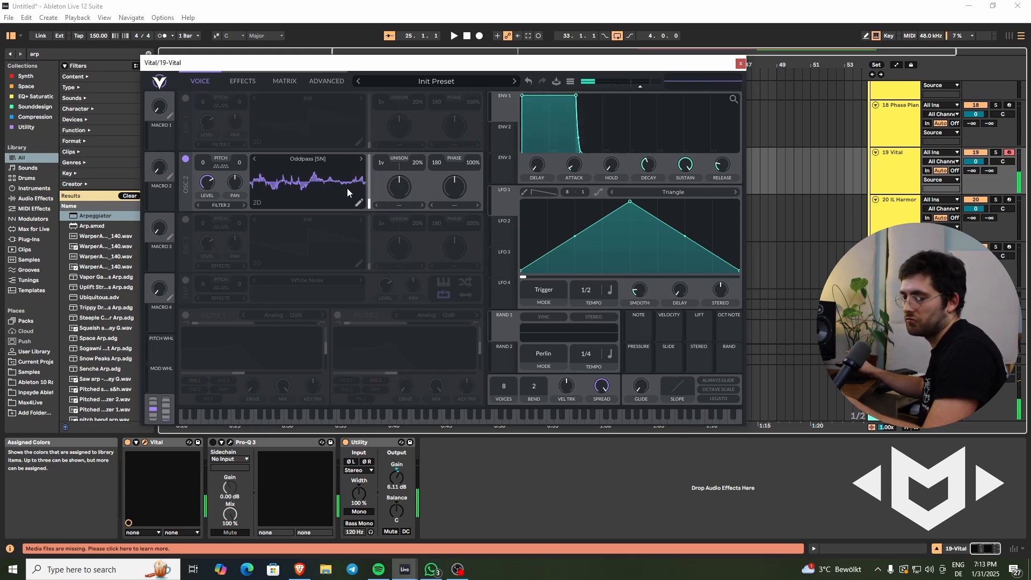
{"action": "left_click", "coordinate": [186, 98]}
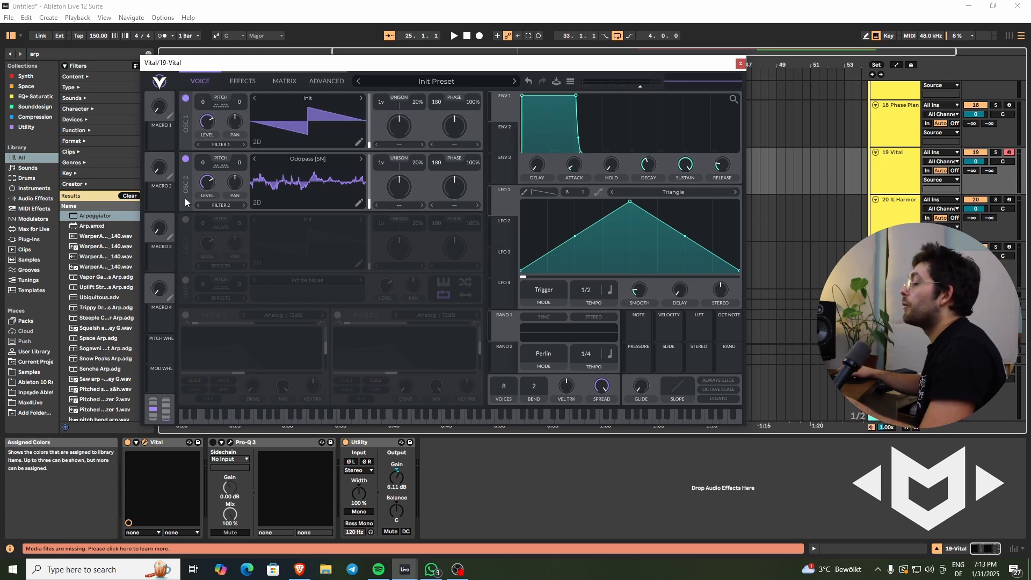
- Lower oscillator 2's level to zero and set oscillator 1's phase distortion type to FM <- Osc 2
{"action": "left_click_drag", "start_coordinate": [210, 180], "coordinate": [228, 234]}
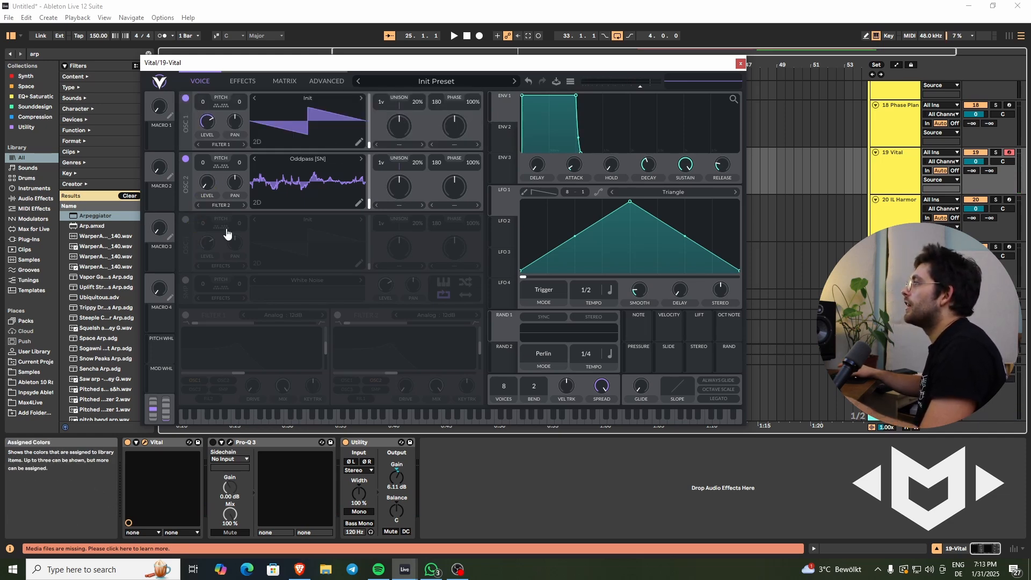
{"action": "left_click", "coordinate": [455, 144]}
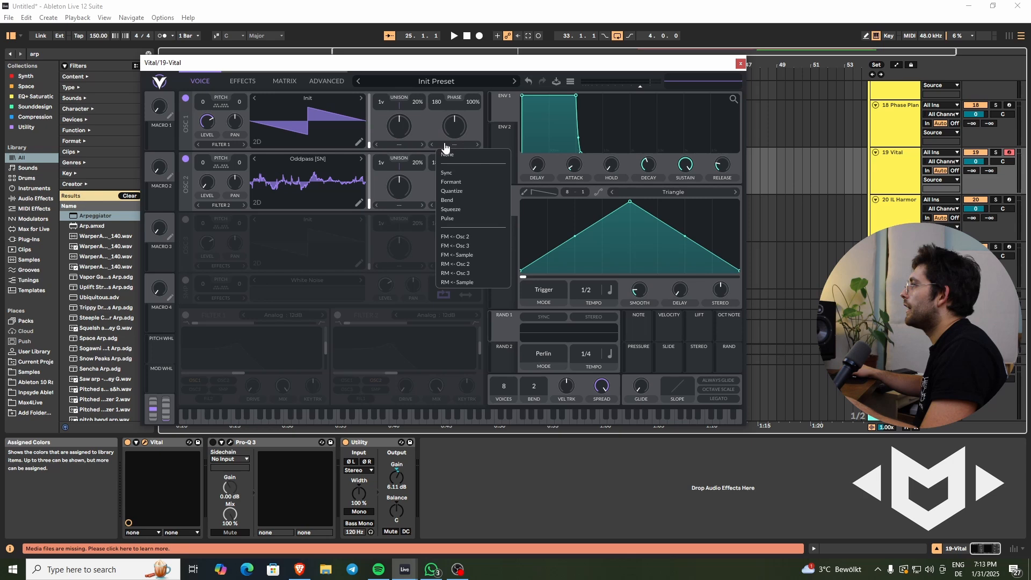
{"action": "left_click", "coordinate": [476, 237]}
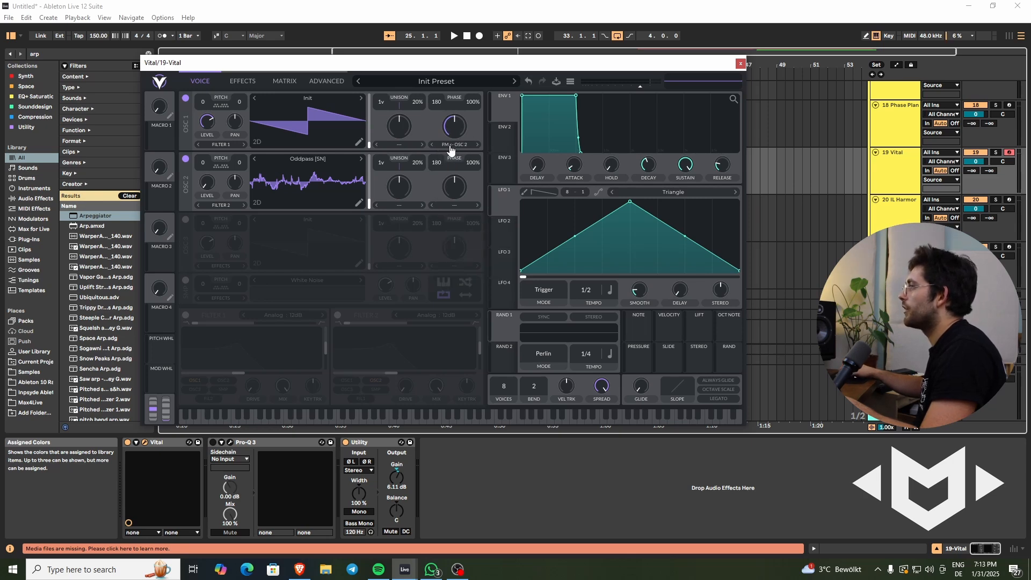
- Raise oscillator 1's FM amount and assign the Stereo modulation source to it
{"action": "left_click_drag", "start_coordinate": [456, 123], "coordinate": [458, 116]}
{"action": "key", "text": "a"}
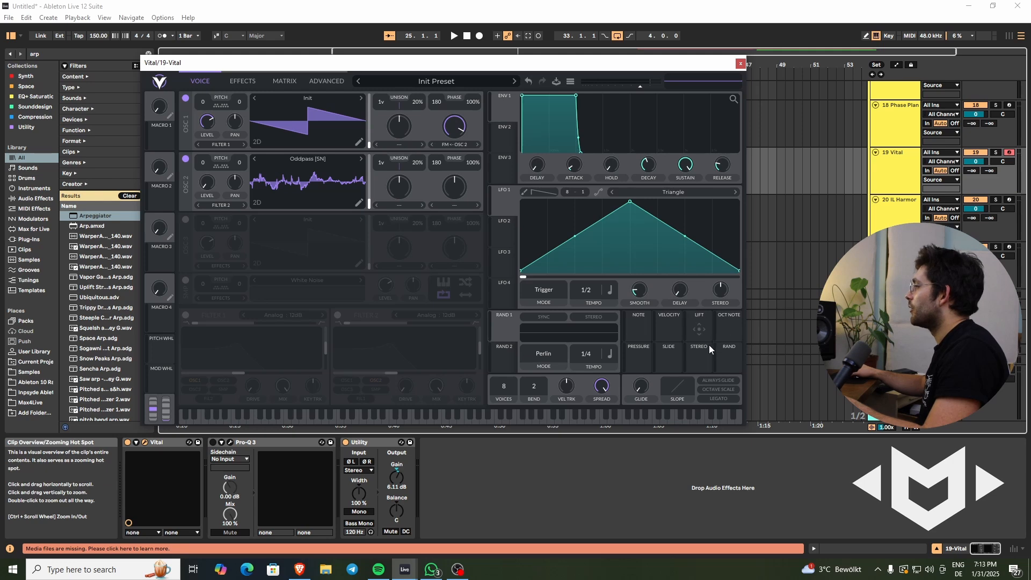
{"action": "left_click_drag", "start_coordinate": [694, 351], "coordinate": [455, 128]}
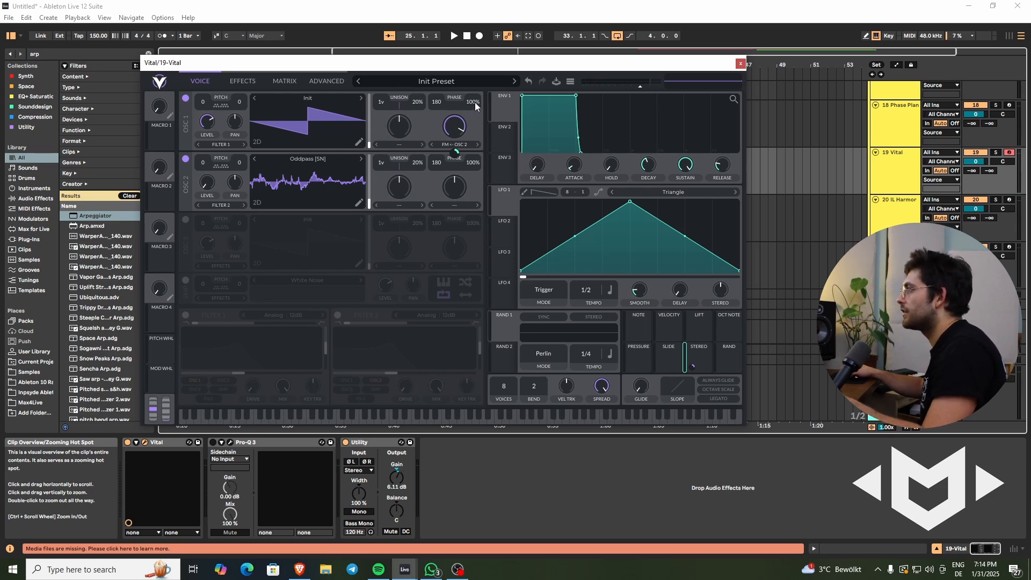
- Set the phase randomization to 0% and the phase to 0 on oscillators 1 and 2
{"action": "left_click_drag", "start_coordinate": [474, 101], "coordinate": [456, 232]}
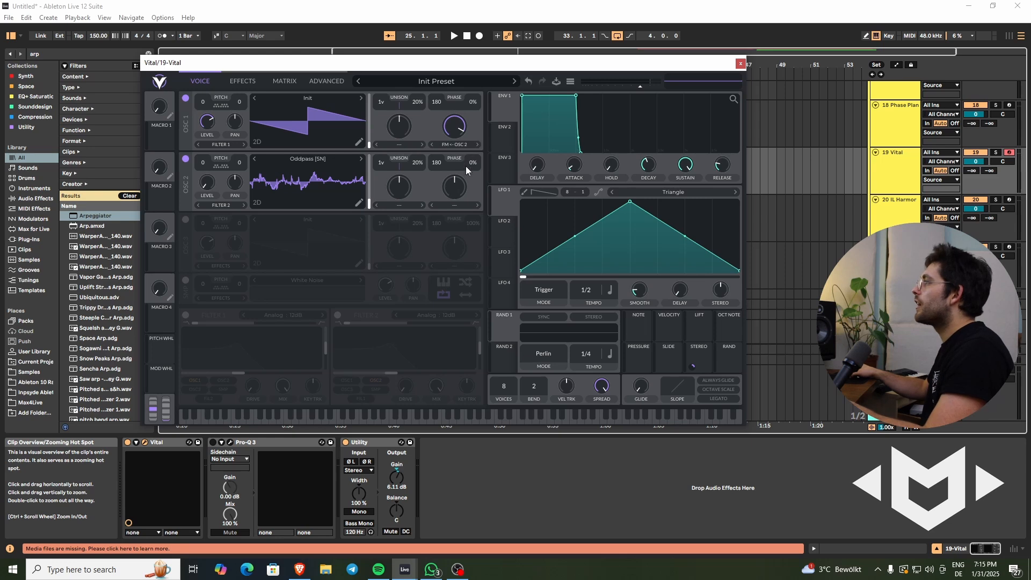
{"action": "left_click_drag", "start_coordinate": [433, 101], "coordinate": [433, 200]}
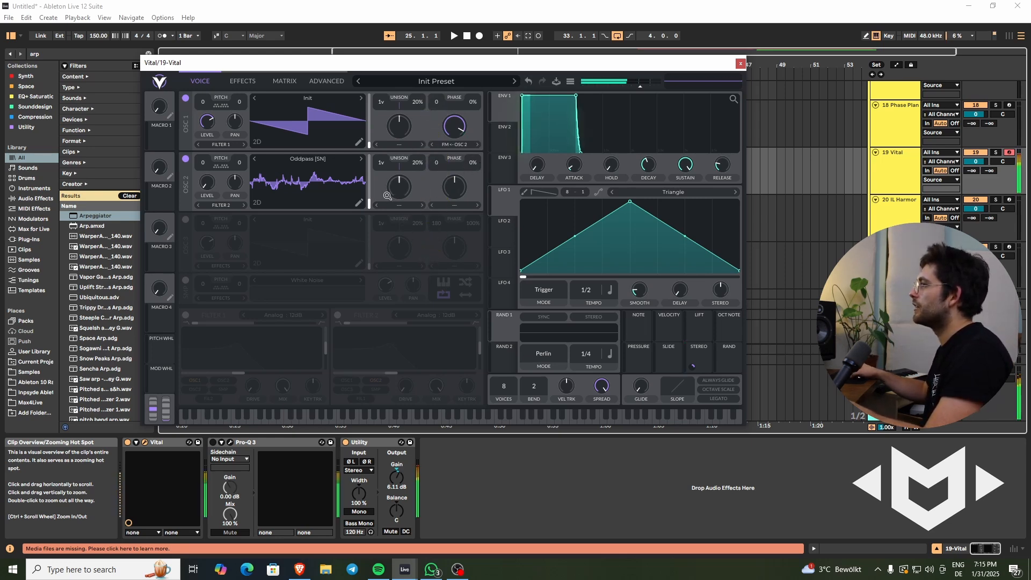
- Assign Macro 1 to oscillator 1's phase and Macro 2 to oscillator 2's phase, trying out both macros
{"action": "left_click_drag", "start_coordinate": [163, 137], "coordinate": [435, 104]}
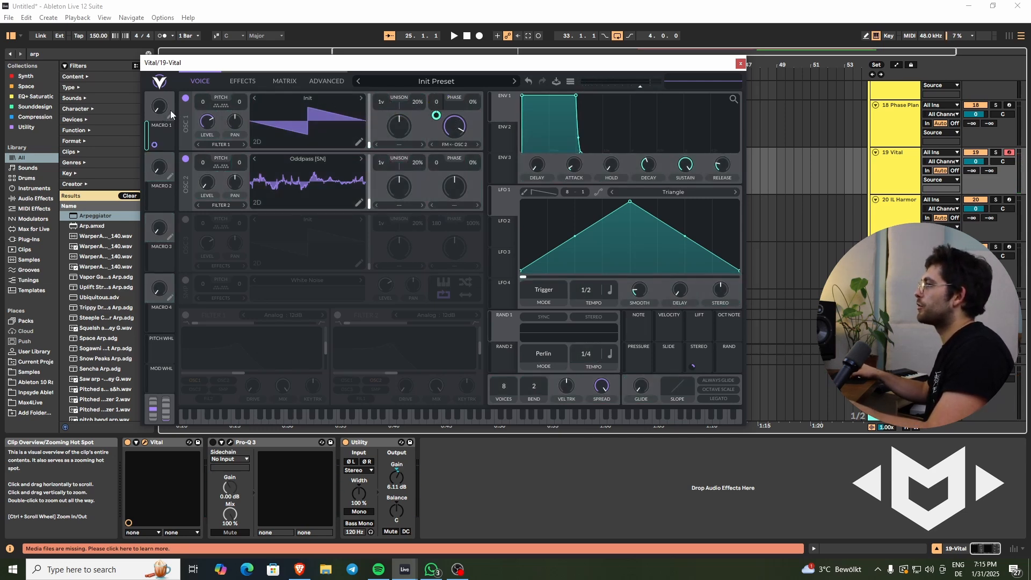
{"action": "left_click_drag", "start_coordinate": [160, 107], "coordinate": [185, 105]}
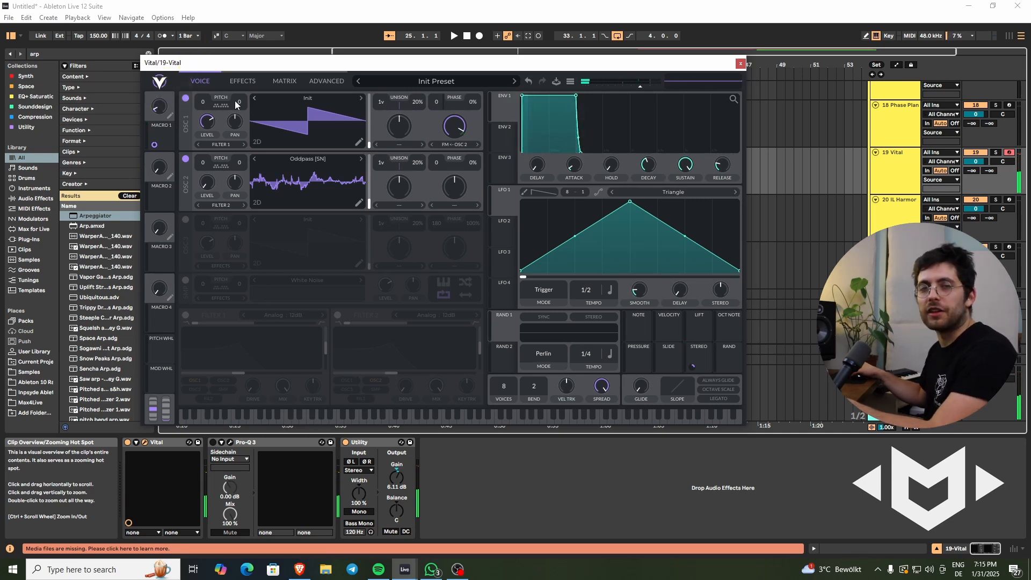
{"action": "left_click_drag", "start_coordinate": [163, 198], "coordinate": [427, 163]}
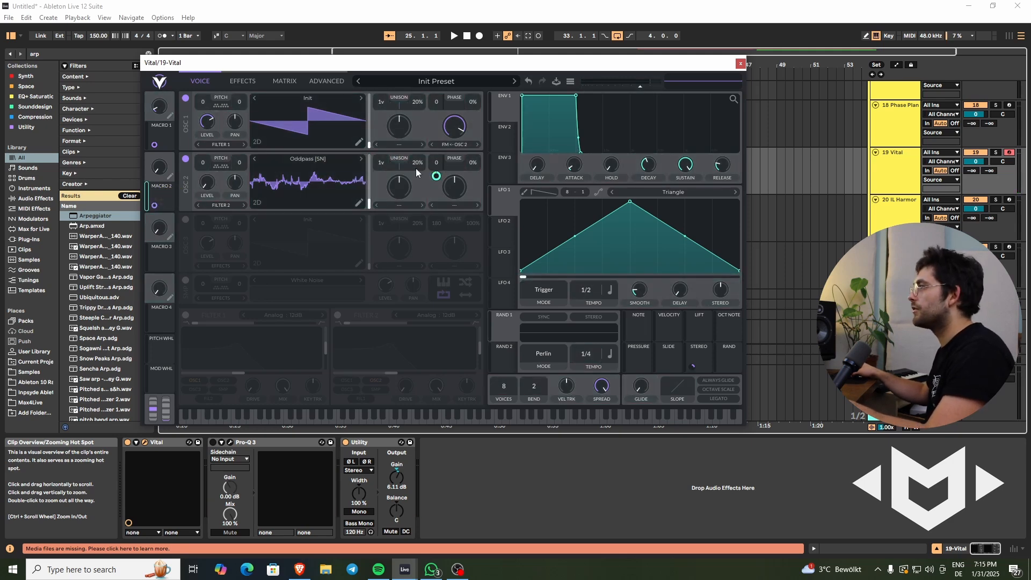
{"action": "left_click", "coordinate": [159, 168]}
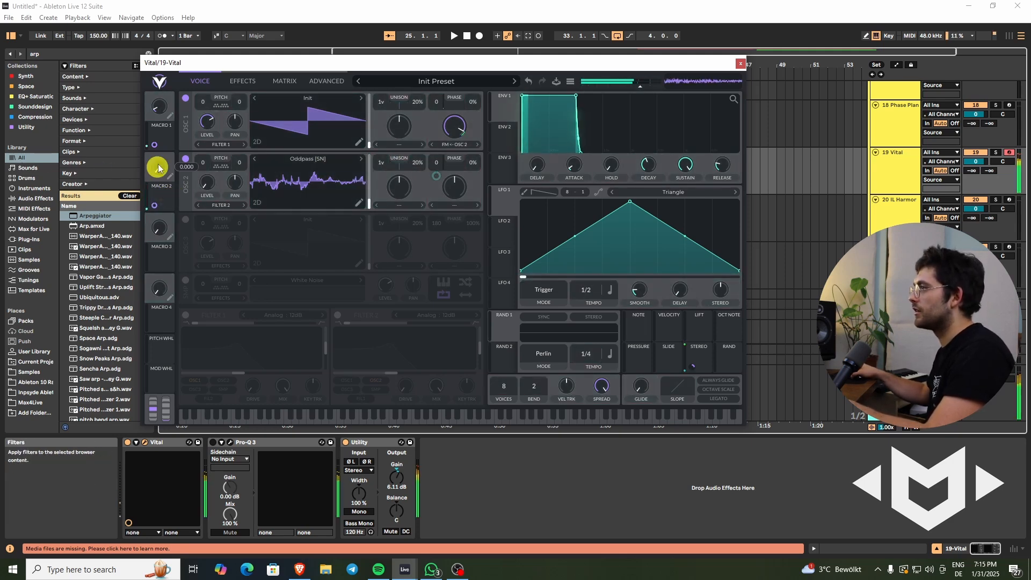
{"action": "left_click_drag", "start_coordinate": [158, 168], "coordinate": [172, 134]}
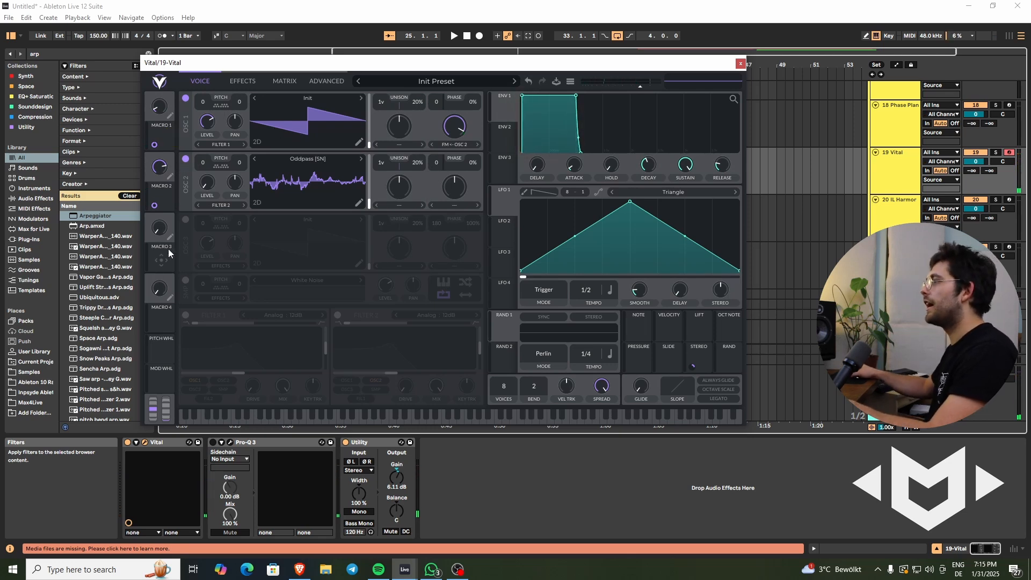
- Assign Macro 3 to oscillator 2's wavetable frame, and raise Macro 3 and Macro 1
{"action": "left_click_drag", "start_coordinate": [165, 258], "coordinate": [358, 184]}
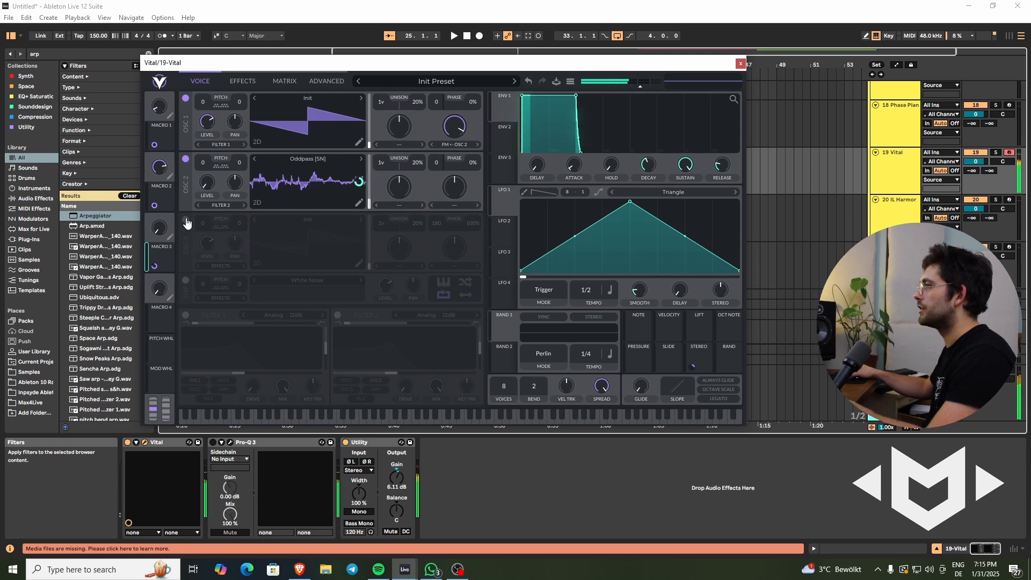
{"action": "left_click_drag", "start_coordinate": [157, 227], "coordinate": [158, 184]}
{"action": "left_click_drag", "start_coordinate": [160, 108], "coordinate": [164, 84]}
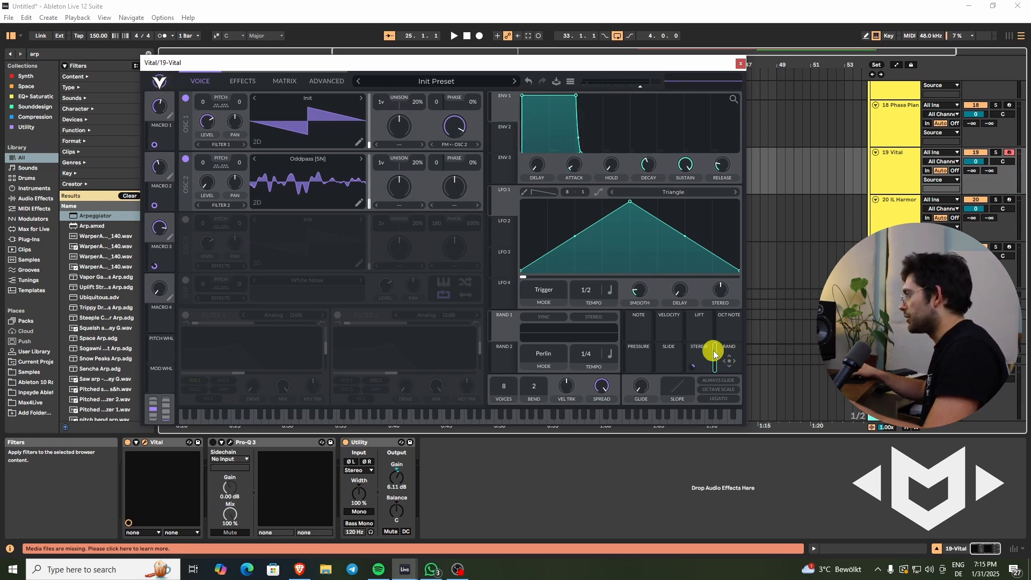
- Assign the Stereo modulation source to oscillator 2's wavetable frame and readjust Macros 3 and 2
{"action": "left_click", "coordinate": [733, 354]}
{"action": "left_click_drag", "start_coordinate": [699, 354], "coordinate": [367, 200]}
{"action": "mouse_move", "coordinate": [162, 229]}
{"action": "left_mouse_down"}
{"action": "mouse_move", "coordinate": [160, 269]}
{"action": "mouse_move", "coordinate": [155, 218]}
{"action": "left_mouse_up"}
{"action": "left_click_drag", "start_coordinate": [159, 170], "coordinate": [159, 156]}
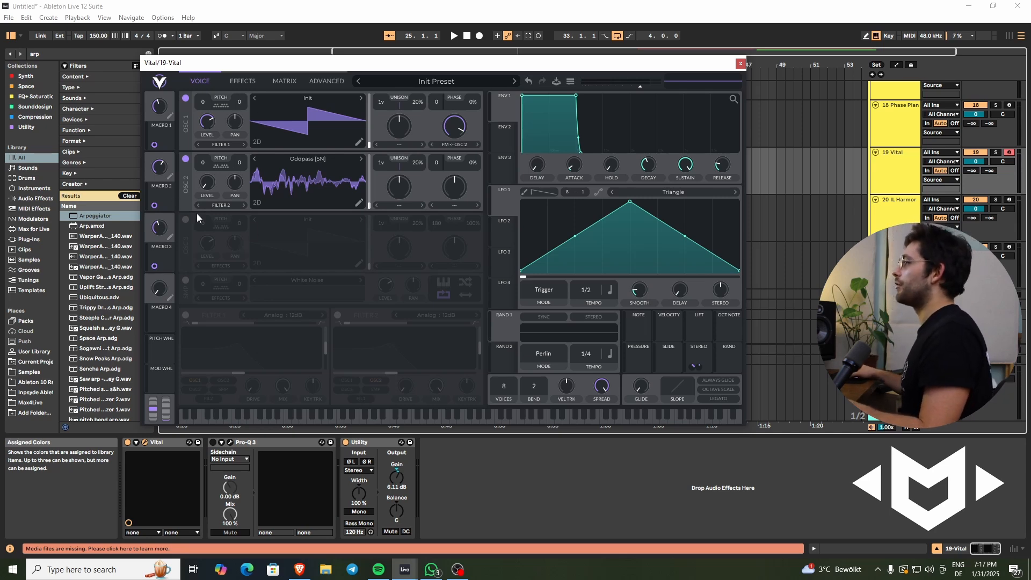
- Enable the multiband Compressor and the Filter effect, with the filter type set to Ladder 12dB
{"action": "left_click", "coordinate": [241, 83]}
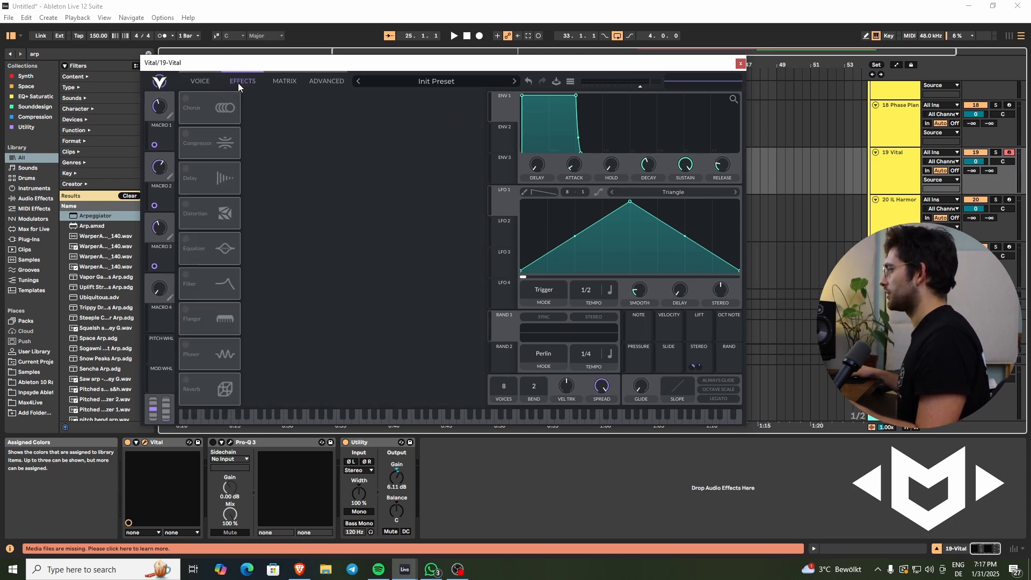
{"action": "left_click", "coordinate": [186, 141]}
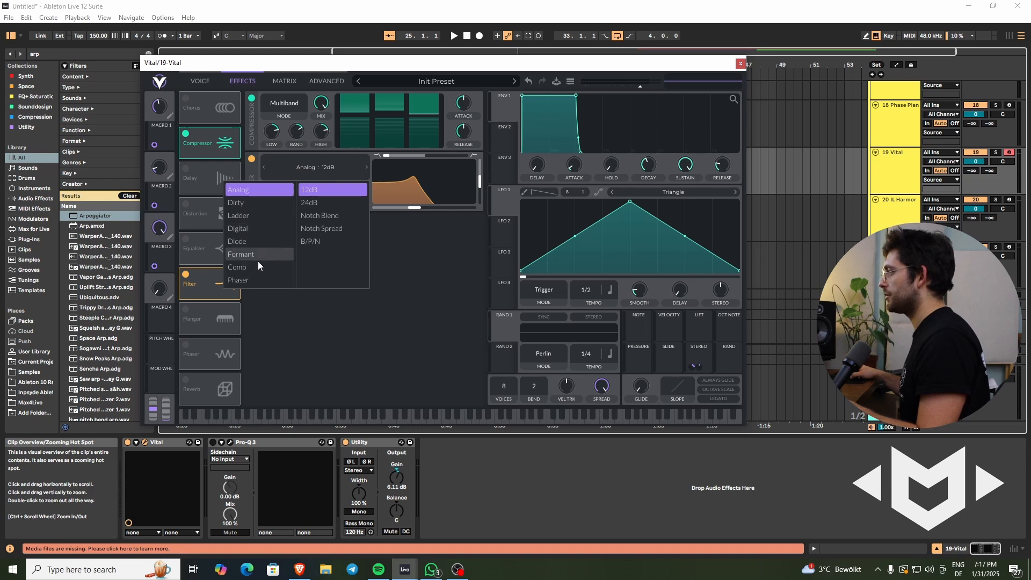
{"action": "left_click", "coordinate": [253, 216]}
{"action": "left_click", "coordinate": [309, 203]}
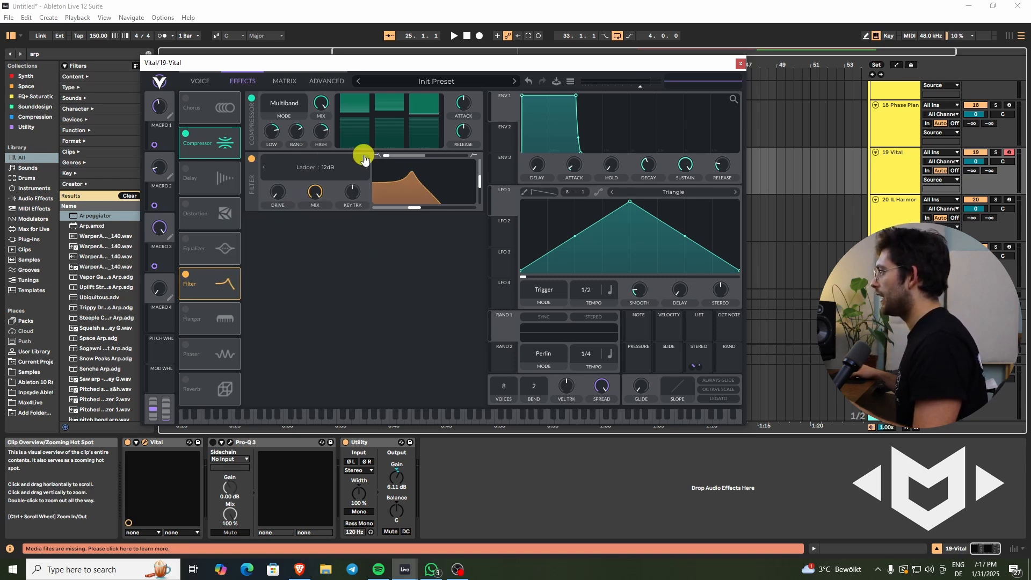
{"action": "left_click", "coordinate": [264, 169]}
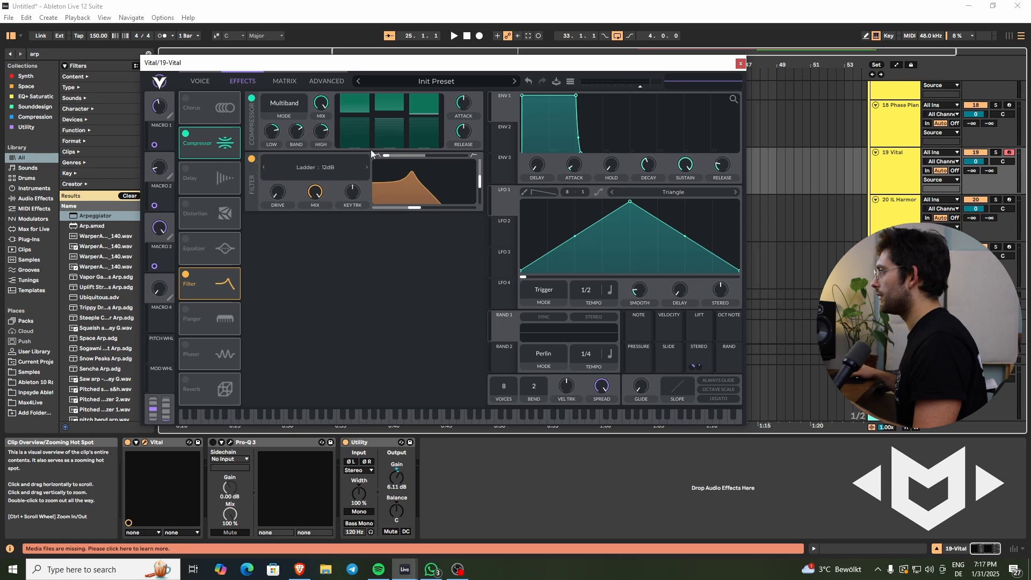
- Blend the filter fully to high-pass, adjust its cutoff and resonance, and modulate the cutoff with the Stereo source
{"action": "left_click_drag", "start_coordinate": [386, 155], "coordinate": [480, 162]}
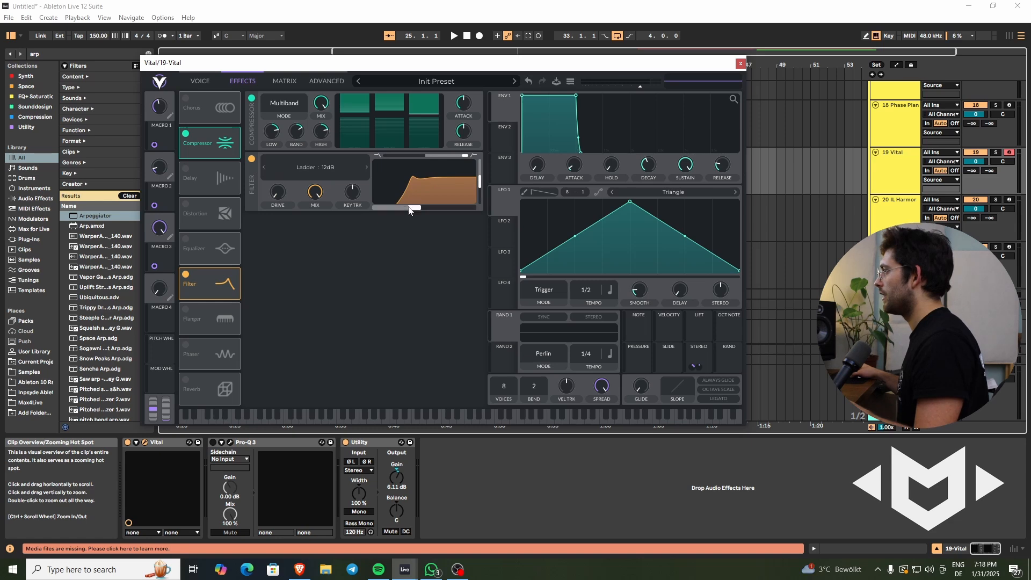
{"action": "mouse_move", "coordinate": [413, 207]}
{"action": "left_mouse_down"}
{"action": "mouse_move", "coordinate": [404, 211]}
{"action": "mouse_move", "coordinate": [454, 212]}
{"action": "mouse_move", "coordinate": [398, 212]}
{"action": "mouse_move", "coordinate": [444, 214]}
{"action": "mouse_move", "coordinate": [421, 213]}
{"action": "left_mouse_up"}
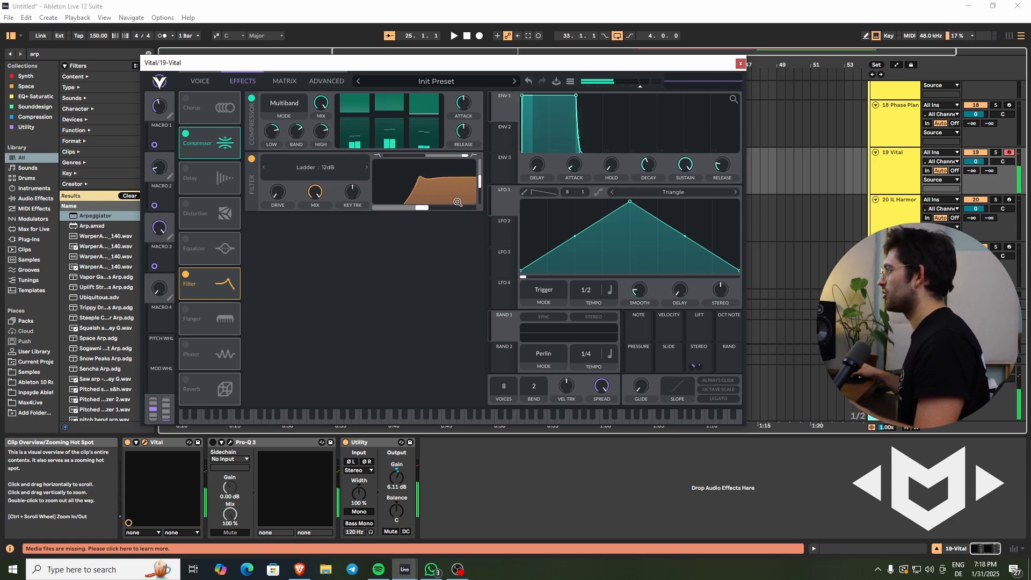
{"action": "left_click_drag", "start_coordinate": [480, 194], "coordinate": [481, 188]}
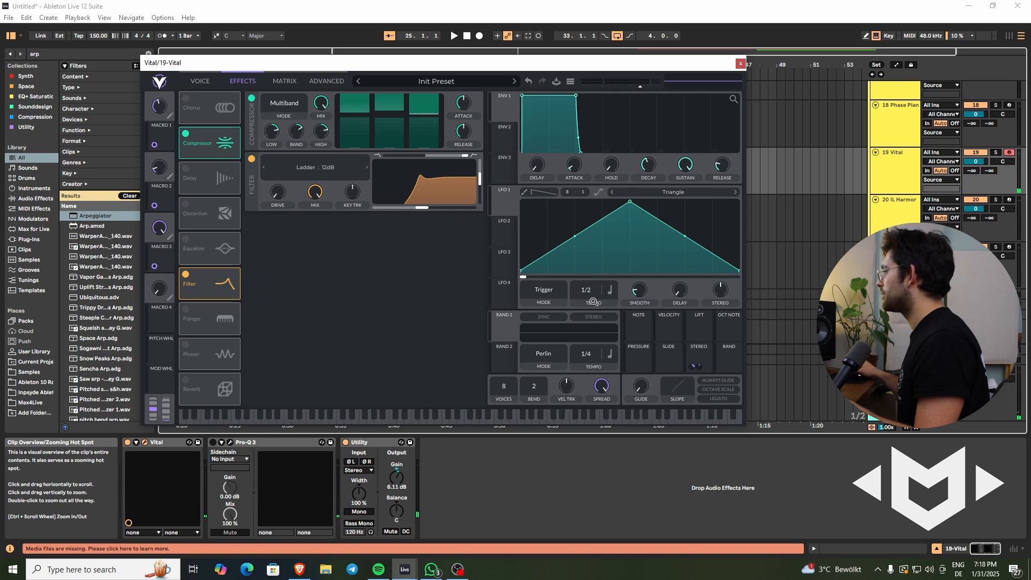
{"action": "left_click_drag", "start_coordinate": [699, 349], "coordinate": [431, 219]}
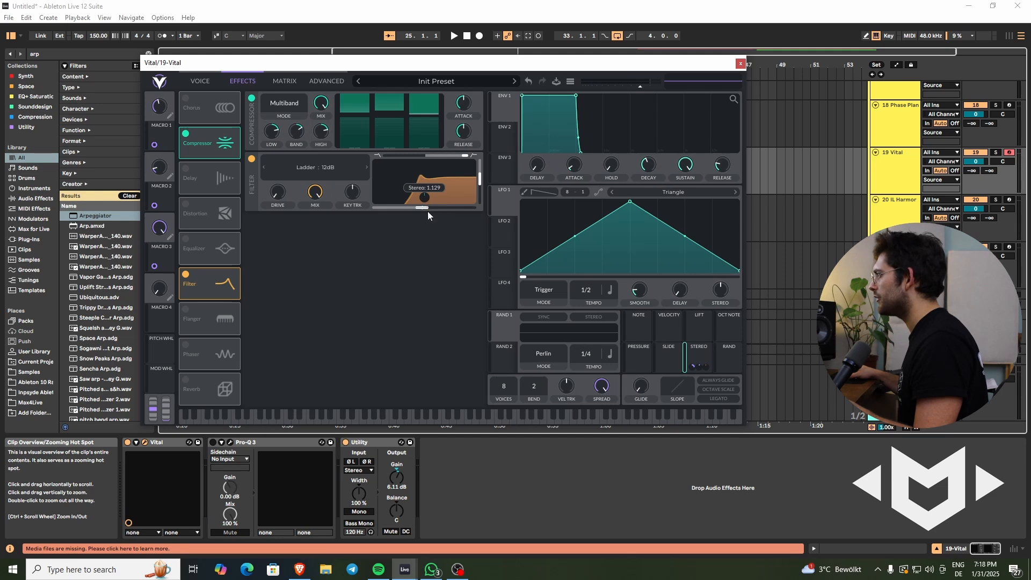
{"action": "left_click_drag", "start_coordinate": [385, 209], "coordinate": [416, 217]}
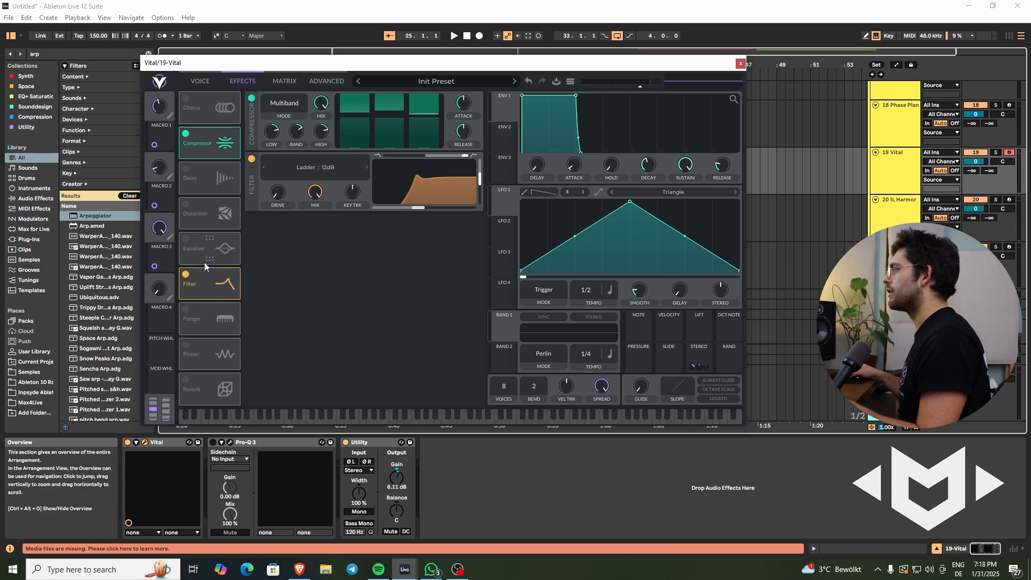
- Move the Filter effect directly after the Compressor, and enable the Equalizer with its low band as a high-pass
{"action": "left_click_drag", "start_coordinate": [214, 285], "coordinate": [204, 182]}
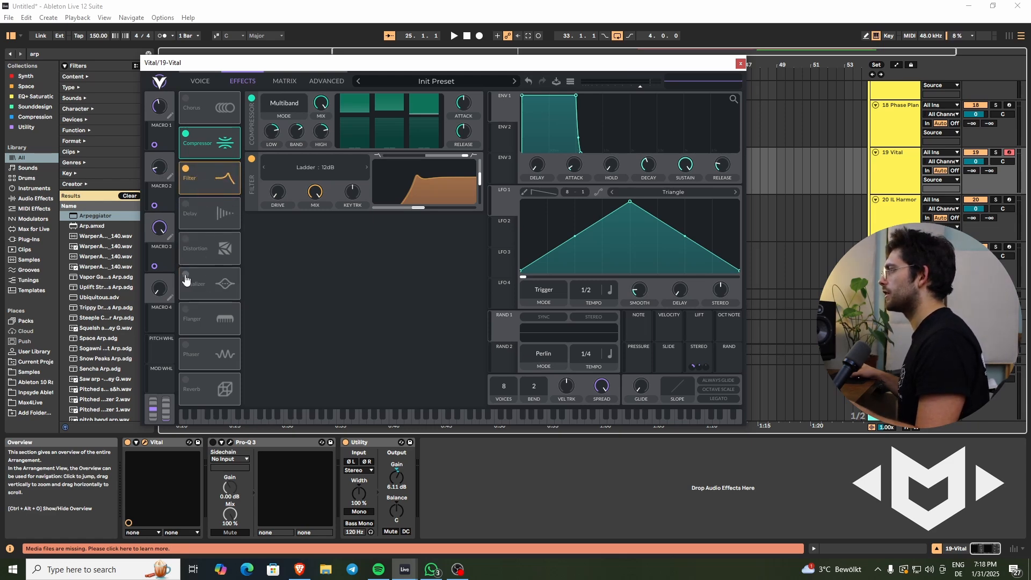
{"action": "left_click", "coordinate": [186, 276]}
{"action": "left_click", "coordinate": [272, 229]}
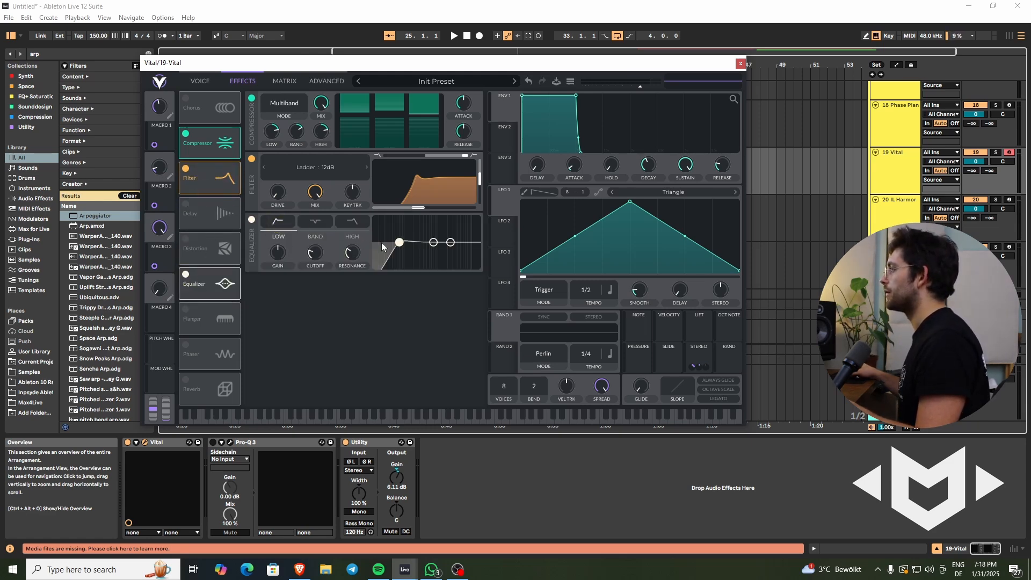
- Boost the equalizer's middle band as a peak just above the low cut, and assign Macro 4 to the filter cutoff with its base position lowered
{"action": "left_click", "coordinate": [316, 229]}
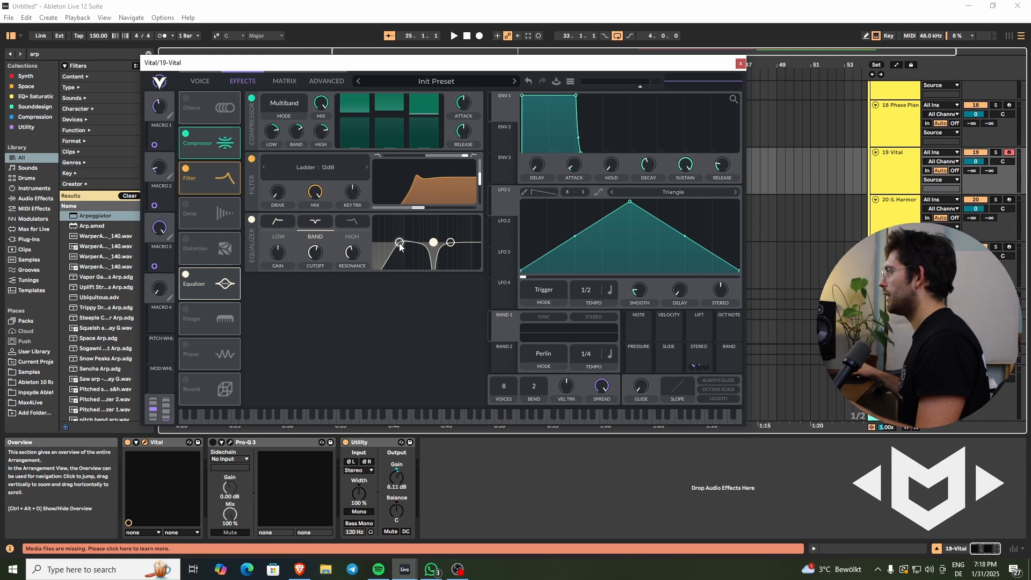
{"action": "left_click_drag", "start_coordinate": [433, 242], "coordinate": [410, 232]}
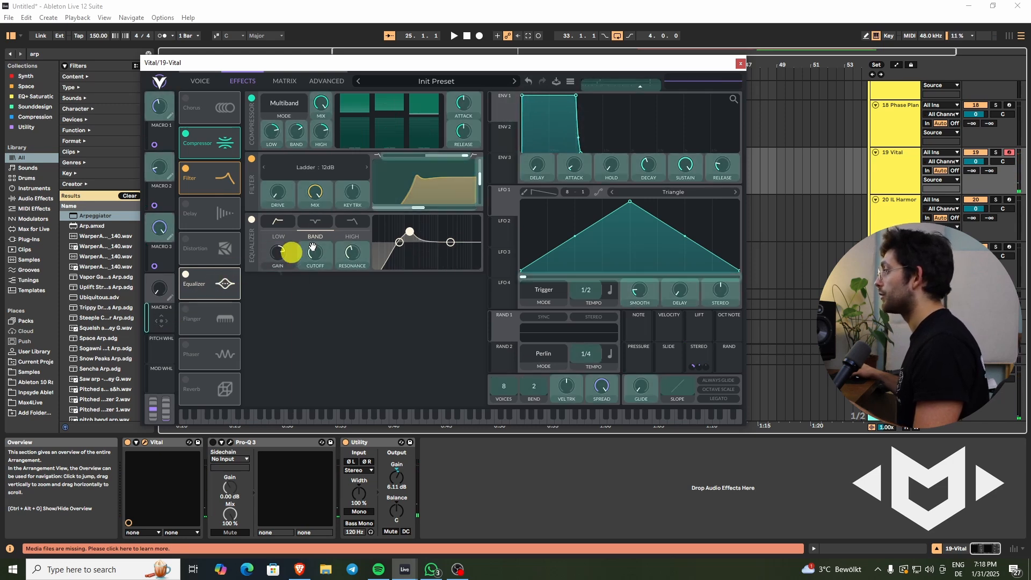
{"action": "mouse_move", "coordinate": [418, 207]}
{"action": "left_mouse_down"}
{"action": "mouse_move", "coordinate": [401, 207]}
{"action": "mouse_move", "coordinate": [408, 214]}
{"action": "left_mouse_up"}
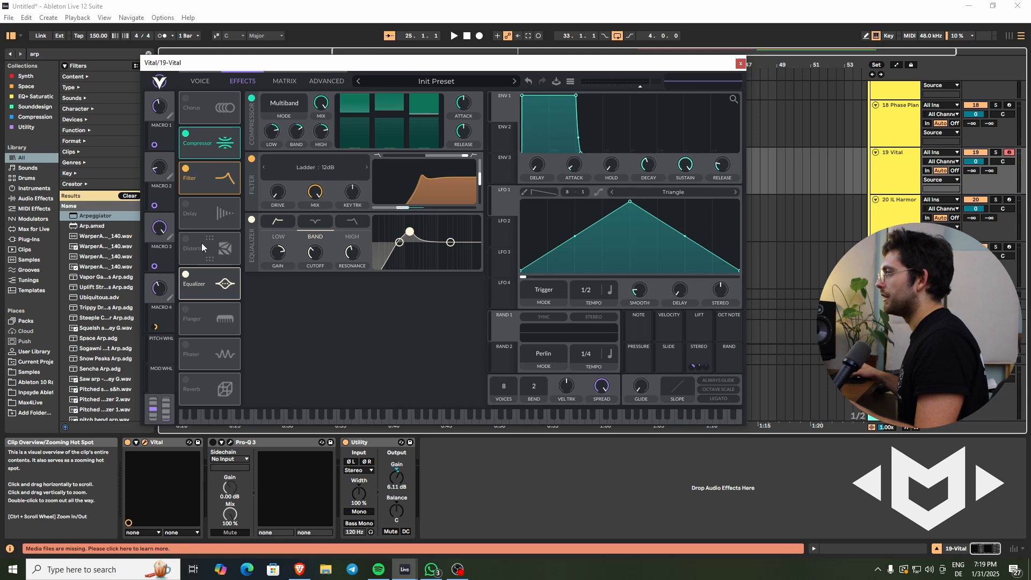
- Enable the Distortion effect directly after the Equalizer and modulate its drive with Envelope 2, shaped as a short decay with zero sustain
{"action": "left_click_drag", "start_coordinate": [196, 248], "coordinate": [181, 295]}
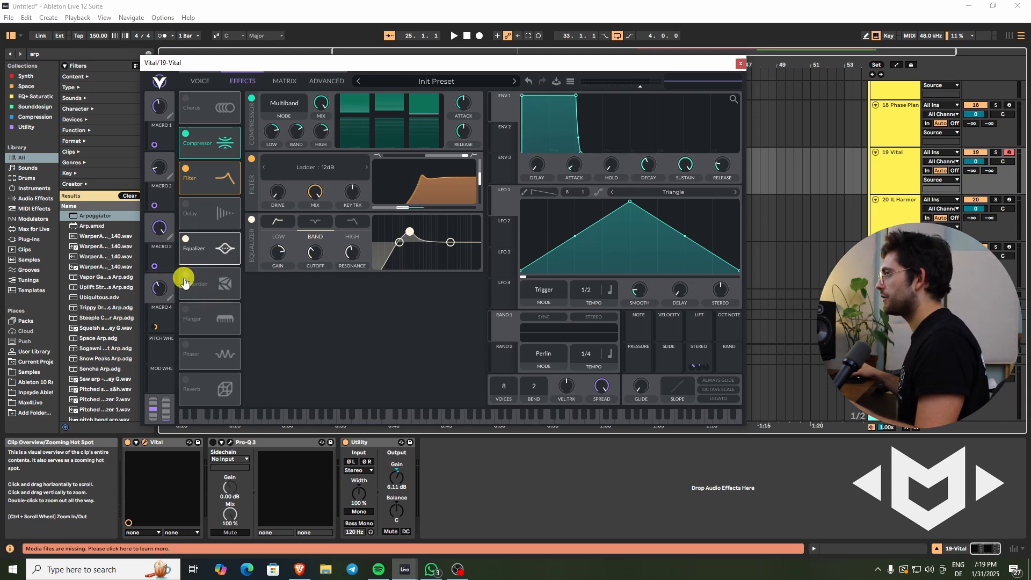
{"action": "left_click", "coordinate": [184, 280]}
{"action": "left_click", "coordinate": [506, 141]}
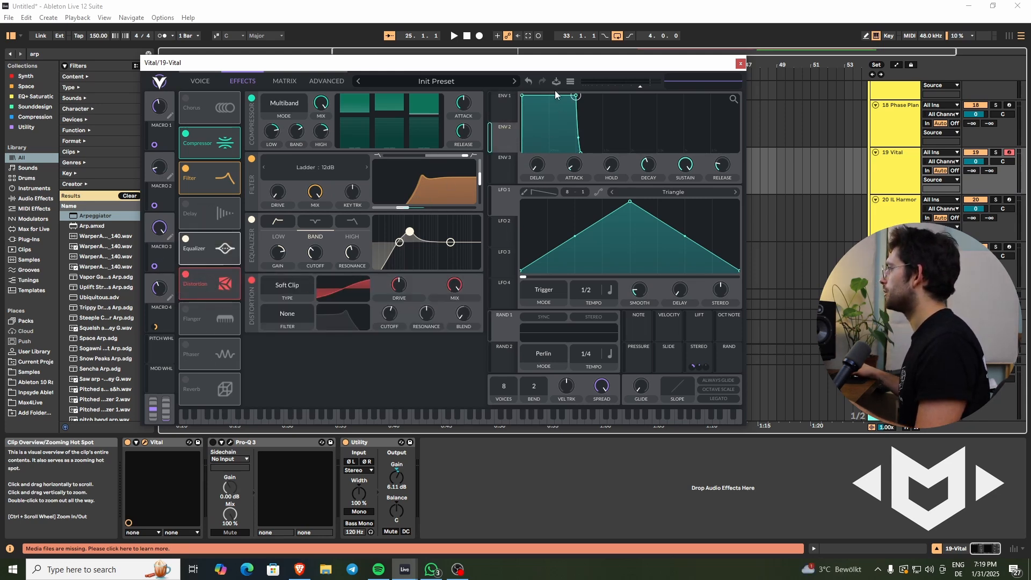
{"action": "left_click_drag", "start_coordinate": [576, 100], "coordinate": [525, 169]}
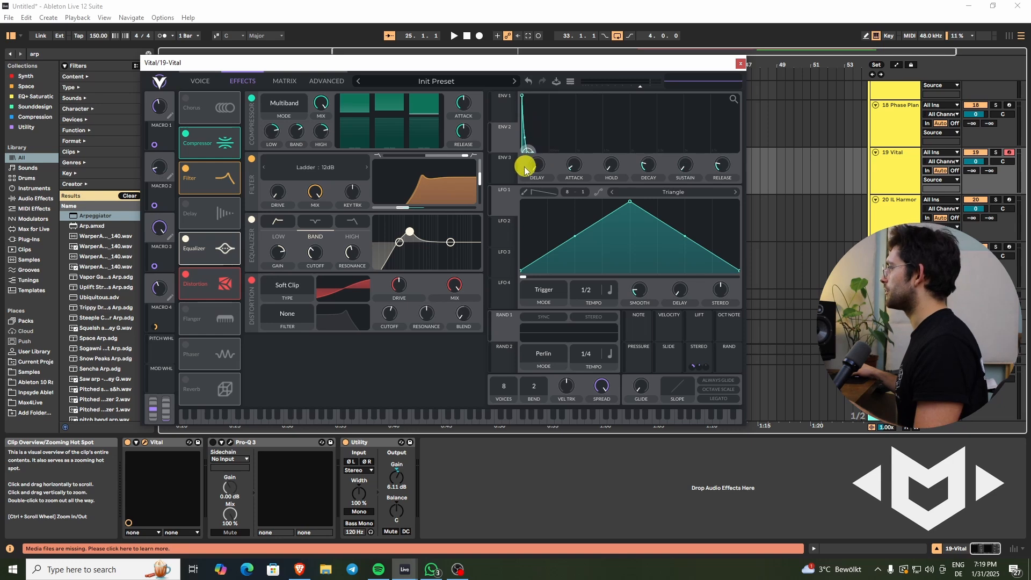
{"action": "left_click_drag", "start_coordinate": [647, 166], "coordinate": [647, 173]}
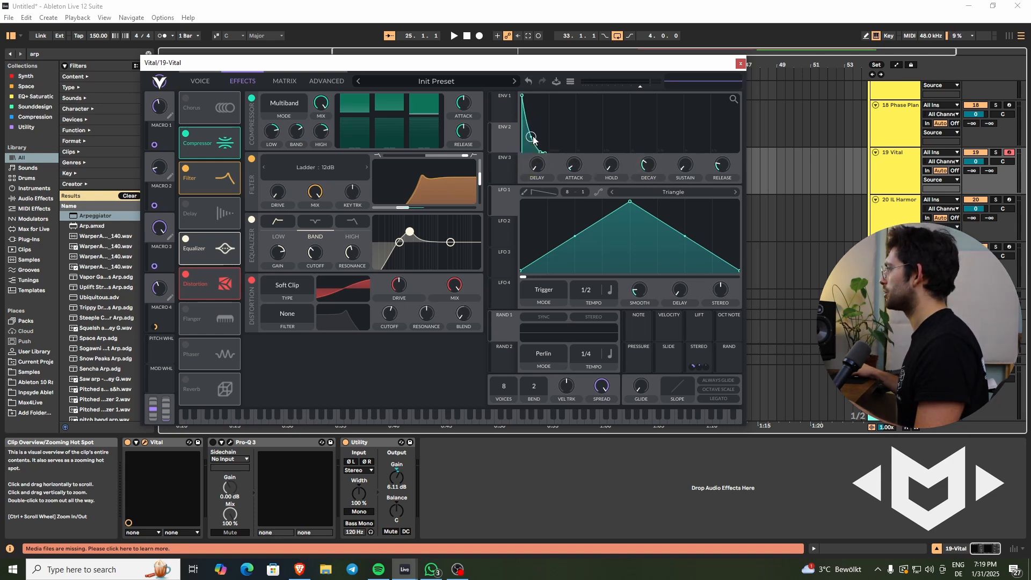
{"action": "mouse_move", "coordinate": [527, 157]}
{"action": "left_mouse_down"}
{"action": "mouse_move", "coordinate": [401, 272]}
{"action": "mouse_move", "coordinate": [404, 297]}
{"action": "left_mouse_up"}
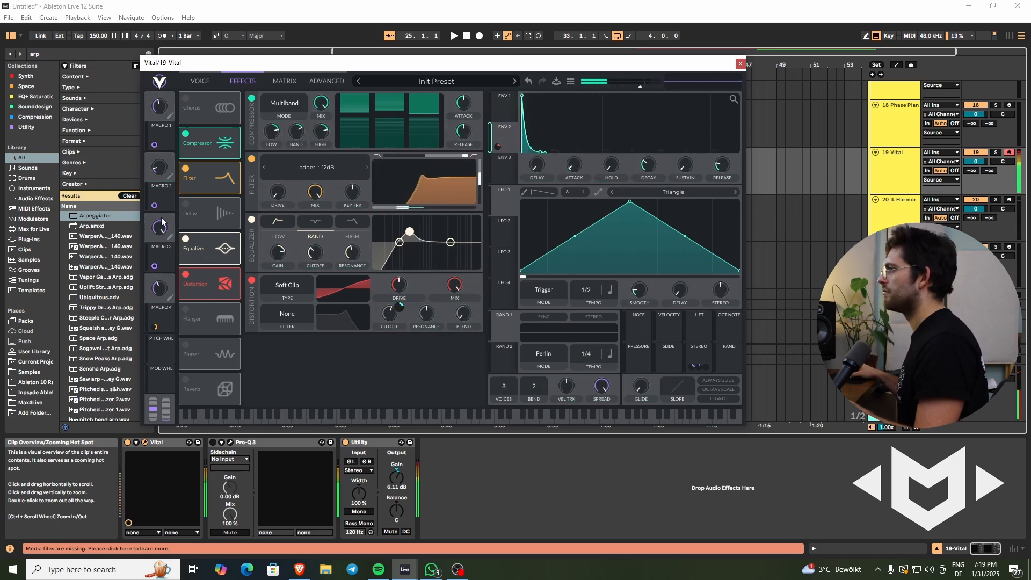
- Readjust Macros 2 and 4 and fine-tune the resonance of the equalizer's middle band
{"action": "left_click_drag", "start_coordinate": [160, 168], "coordinate": [160, 152]}
{"action": "left_click_drag", "start_coordinate": [160, 288], "coordinate": [163, 325]}
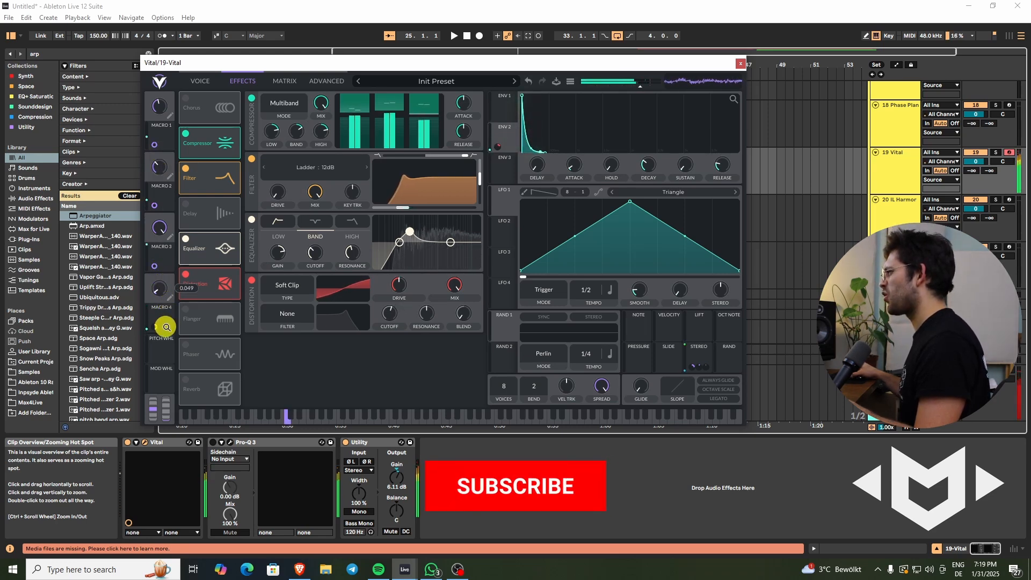
{"action": "left_click", "coordinate": [348, 256]}
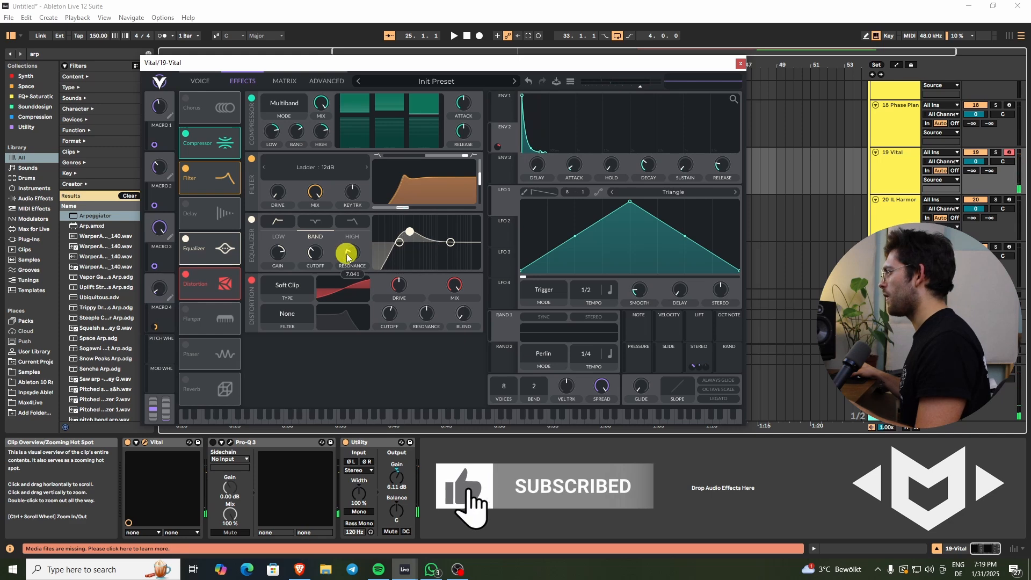
{"action": "left_click_drag", "start_coordinate": [348, 255], "coordinate": [347, 253]}
{"action": "left_click_drag", "start_coordinate": [160, 288], "coordinate": [171, 263]}
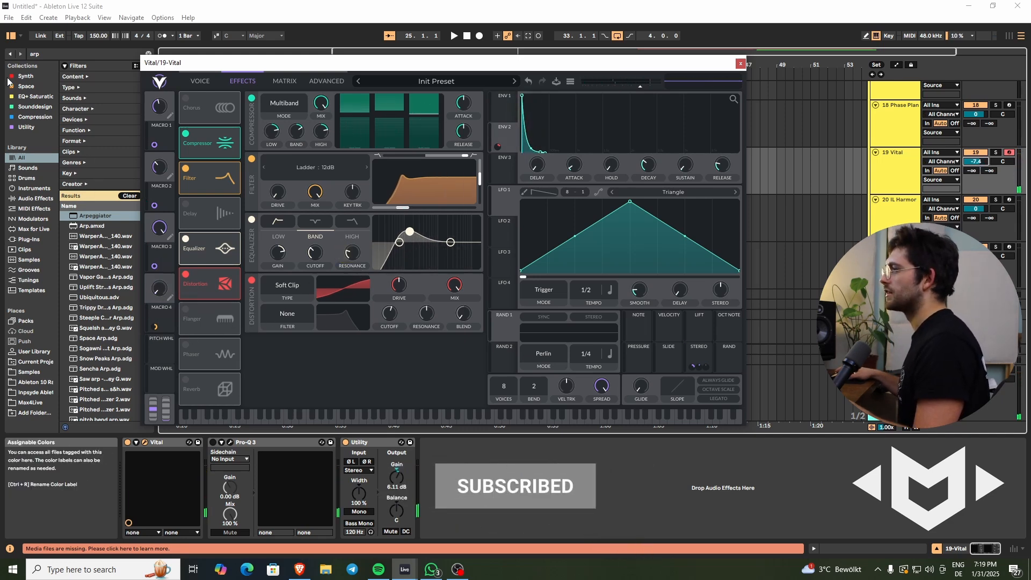
- Search the browser for "arp", insert the Arpeggiator before Vital on the track, and set its rate to 1/16
{"action": "key", "text": "ctrl+f"}
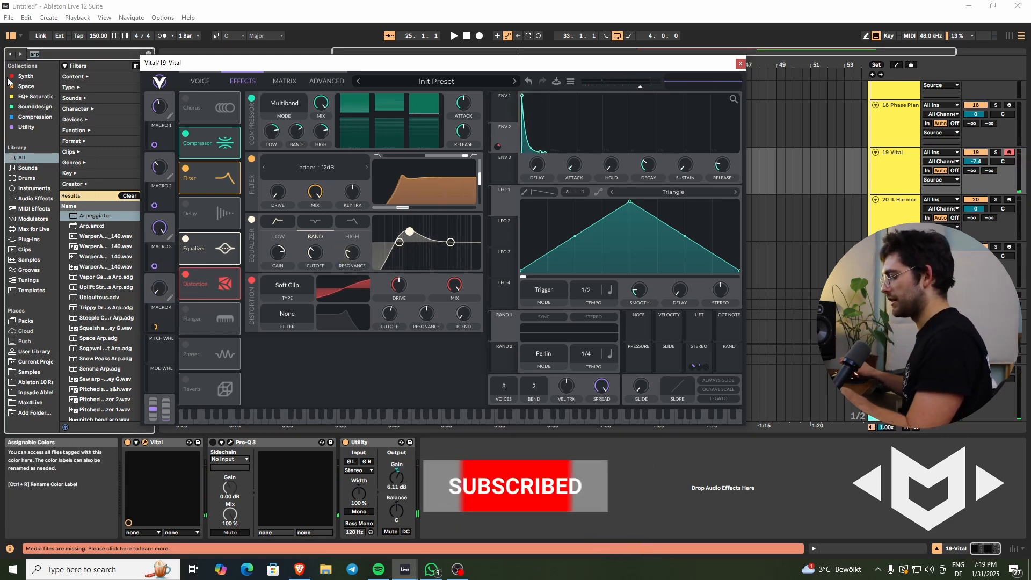
{"action": "type", "text": "arp"}
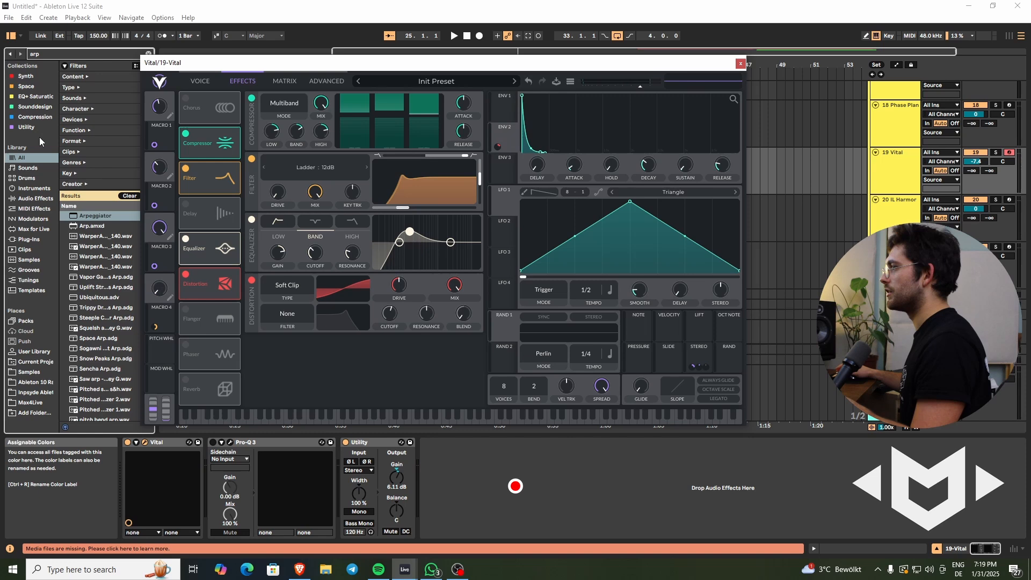
{"action": "left_click", "coordinate": [95, 217]}
{"action": "left_click_drag", "start_coordinate": [103, 235], "coordinate": [141, 453]}
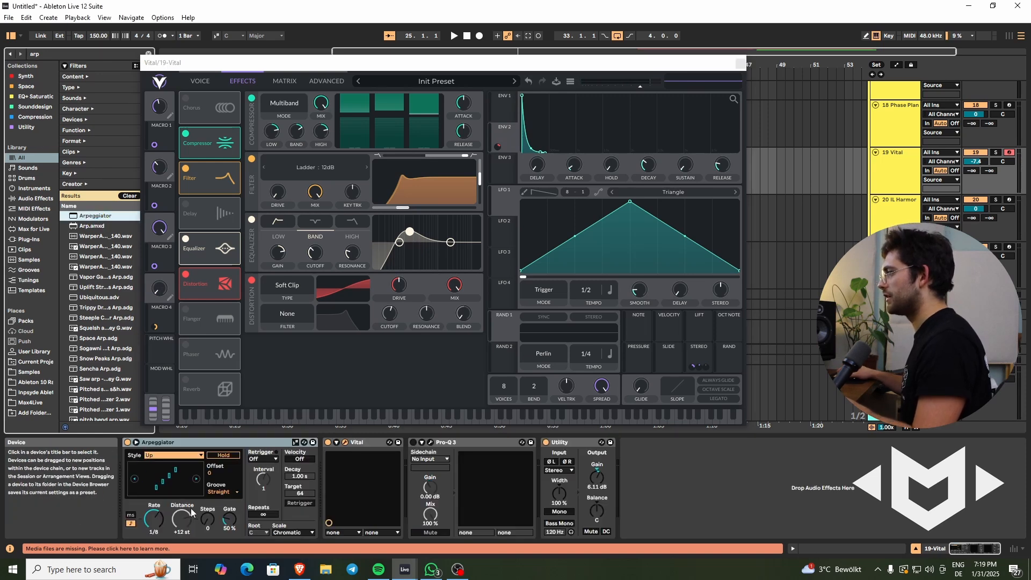
{"action": "left_click", "coordinate": [156, 519]}
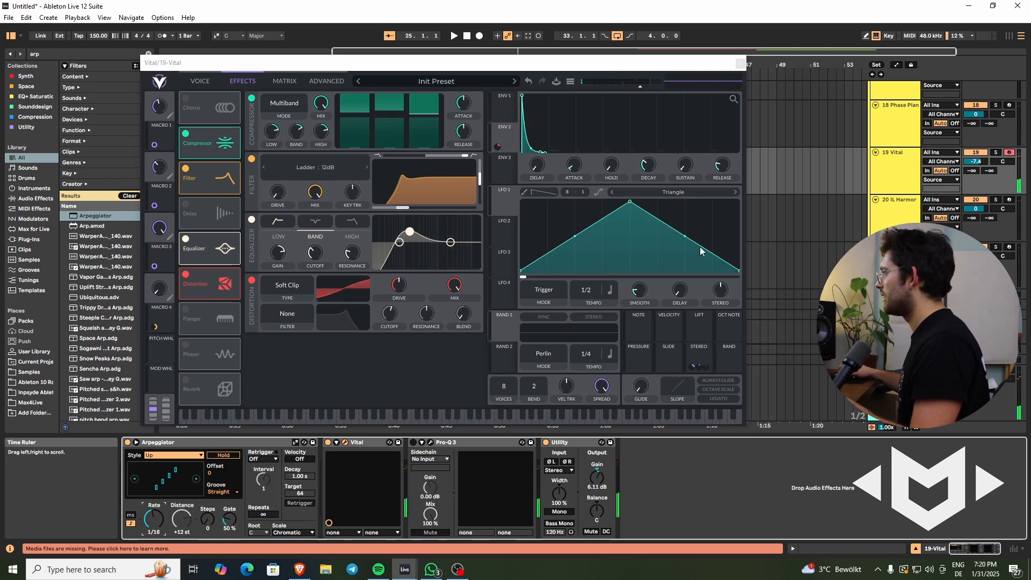
- Assign the Random note modulation source to Envelope 1's release
{"action": "left_click", "coordinate": [504, 103]}
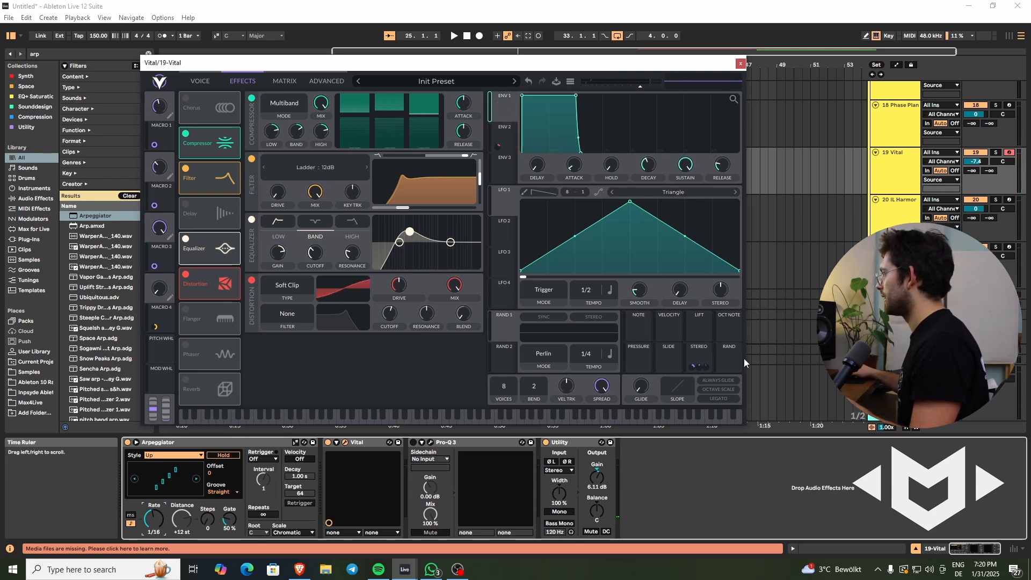
{"action": "left_click_drag", "start_coordinate": [729, 356], "coordinate": [720, 168]}
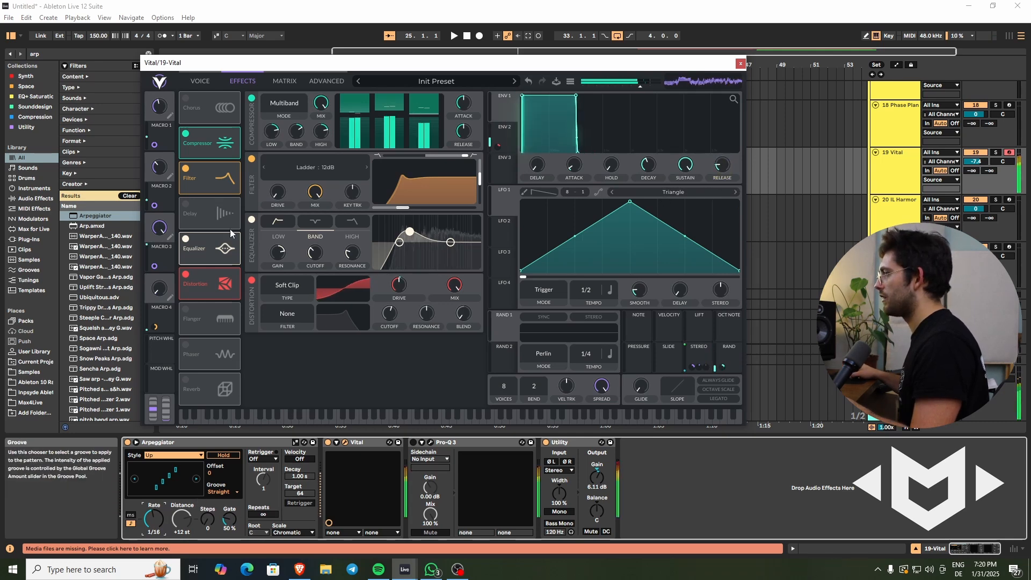
- Readjust Macros 4, 2 and 1 to vary the arpeggiated sound
{"action": "left_click_drag", "start_coordinate": [161, 289], "coordinate": [168, 244]}
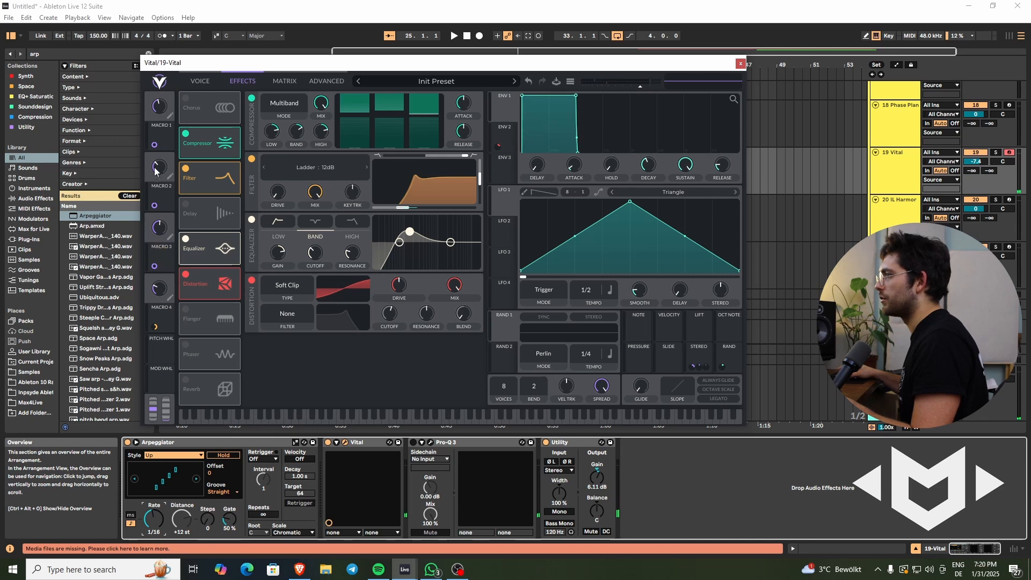
{"action": "left_click_drag", "start_coordinate": [160, 169], "coordinate": [164, 149]}
{"action": "mouse_move", "coordinate": [160, 287]}
{"action": "left_mouse_down"}
{"action": "mouse_move", "coordinate": [165, 267]}
{"action": "mouse_move", "coordinate": [168, 306]}
{"action": "left_mouse_up"}
{"action": "left_click_drag", "start_coordinate": [163, 105], "coordinate": [168, 91]}
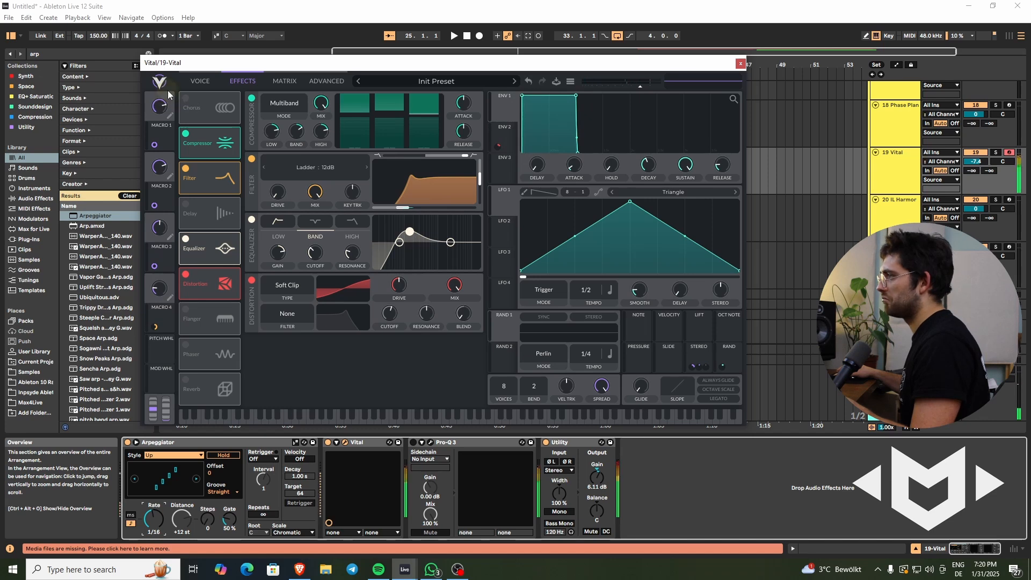
{"action": "mouse_move", "coordinate": [162, 288]}
{"action": "left_mouse_down"}
{"action": "mouse_move", "coordinate": [173, 262]}
{"action": "mouse_move", "coordinate": [152, 310]}
{"action": "mouse_move", "coordinate": [160, 274]}
{"action": "mouse_move", "coordinate": [162, 294]}
{"action": "left_mouse_up"}
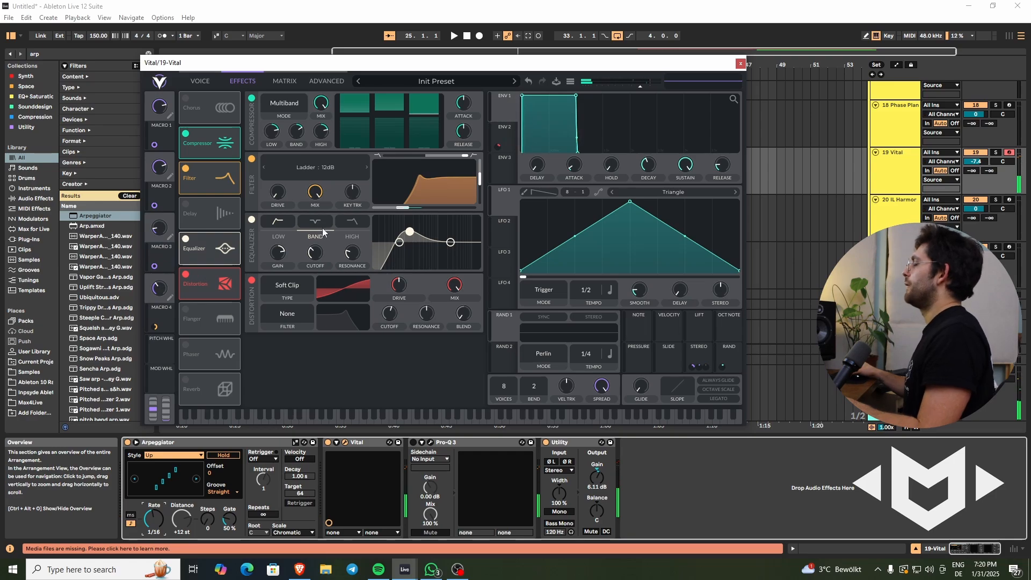